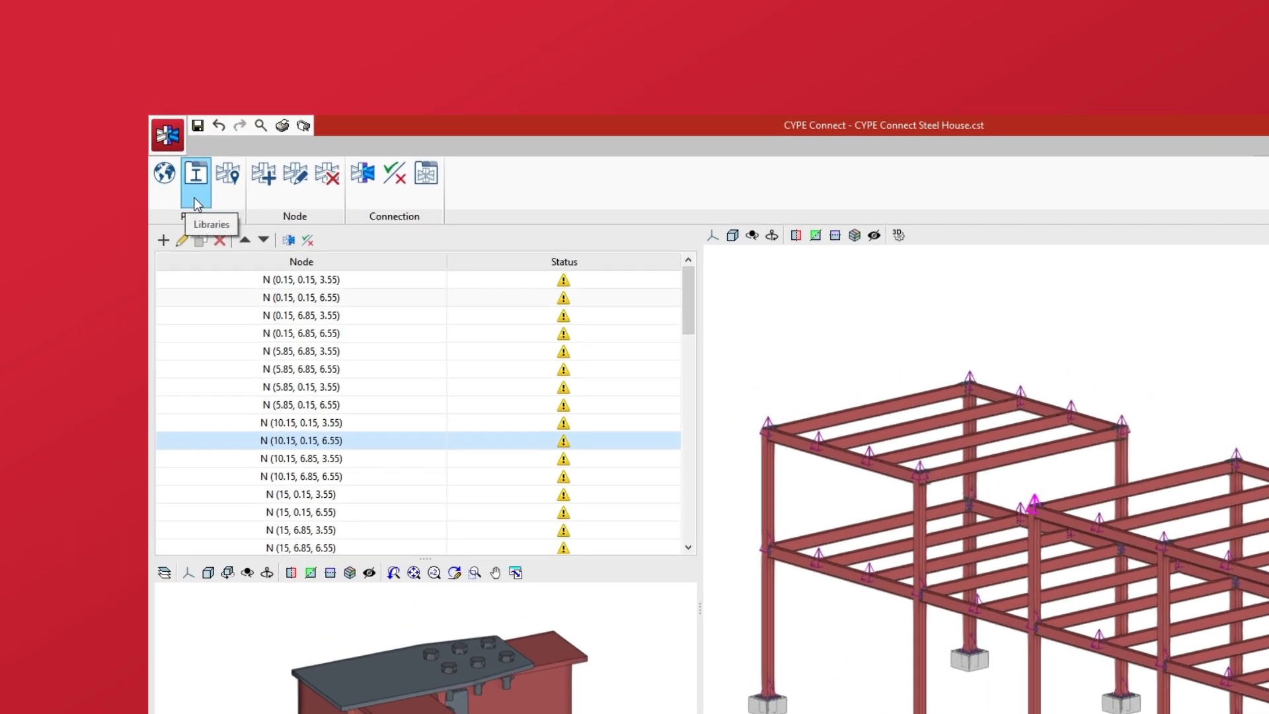
Examine the rolled C, rolled L and tubular series in the steel section library, returning to the rolled I series.
left_click(194, 202)
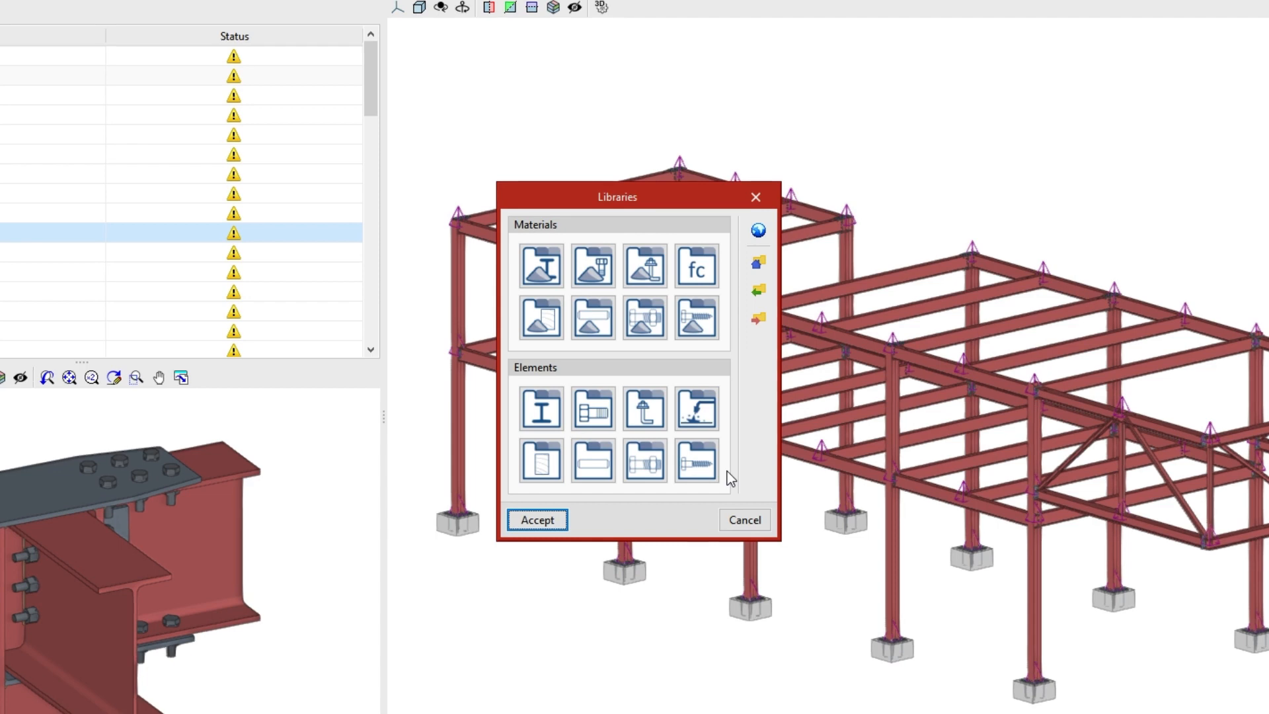
left_click(540, 422)
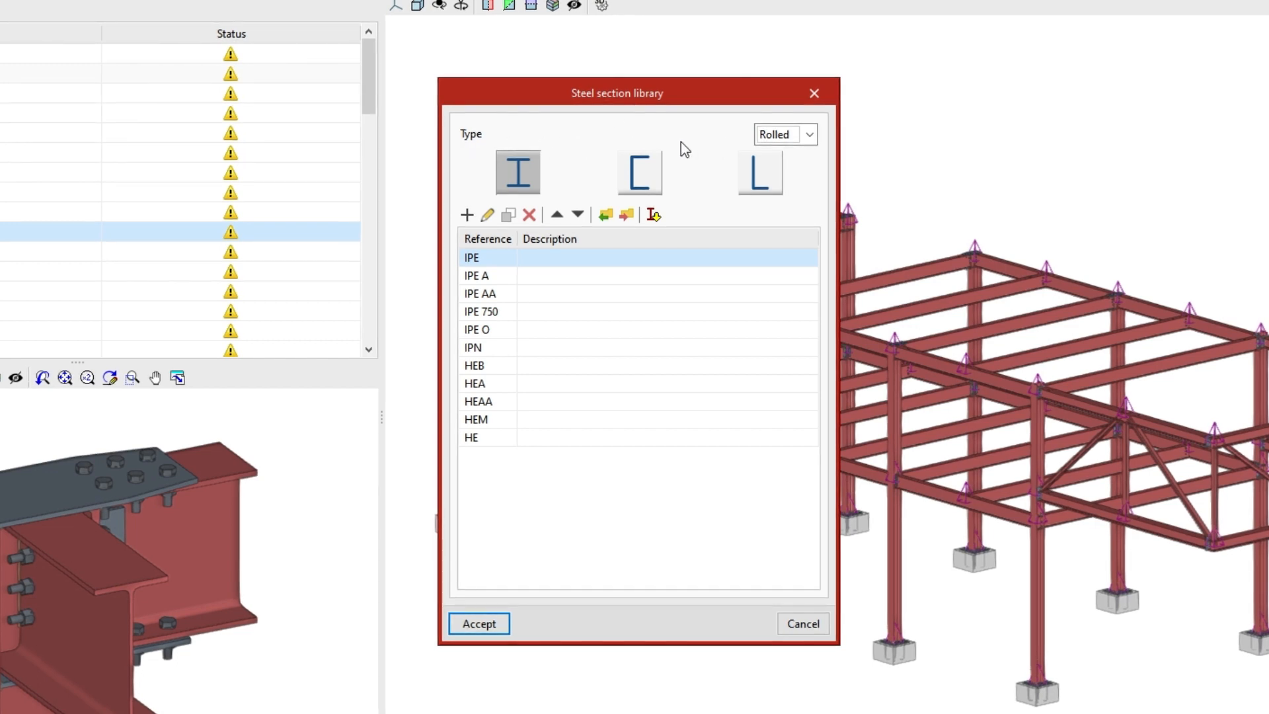
left_click(810, 139)
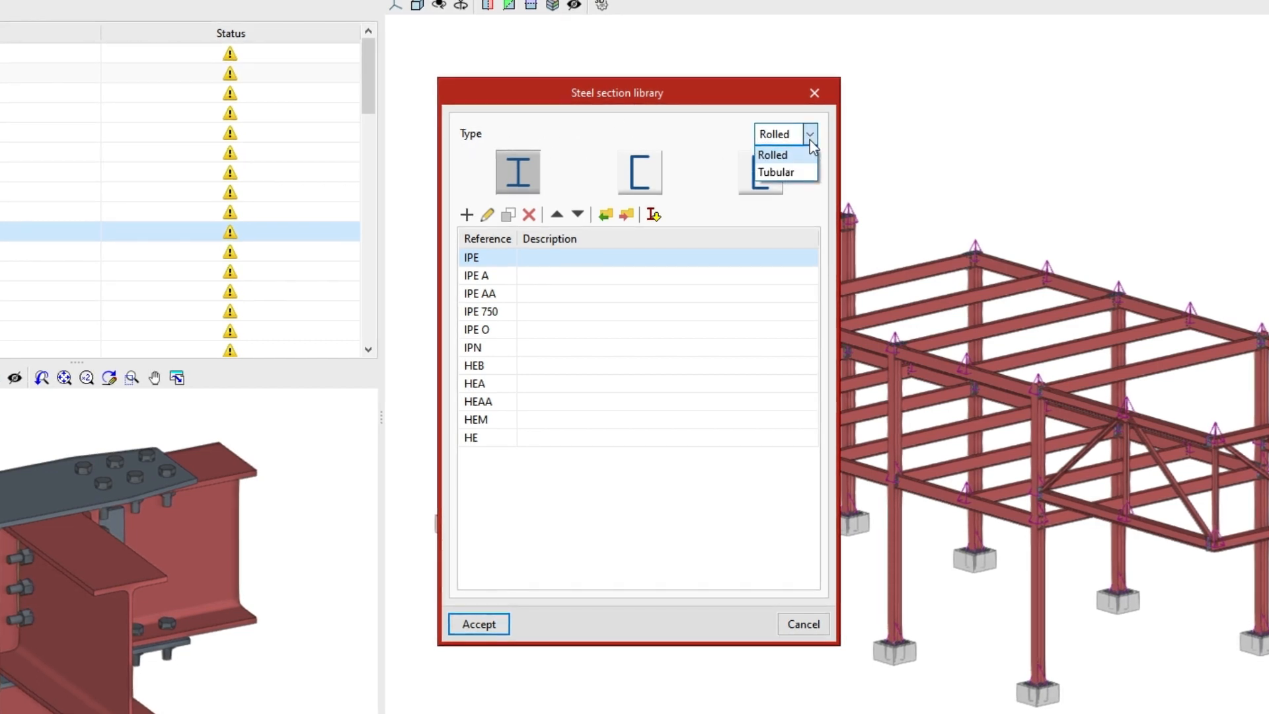
left_click(810, 140)
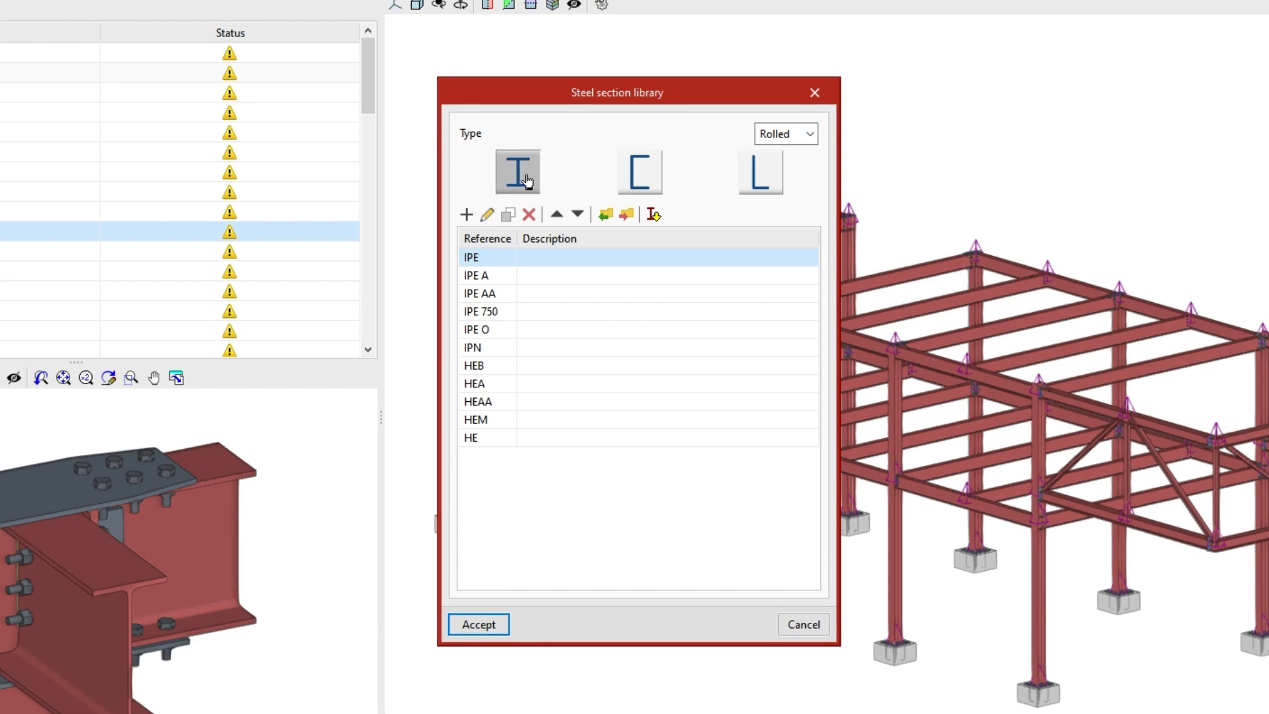
left_click(640, 174)
left_click(760, 173)
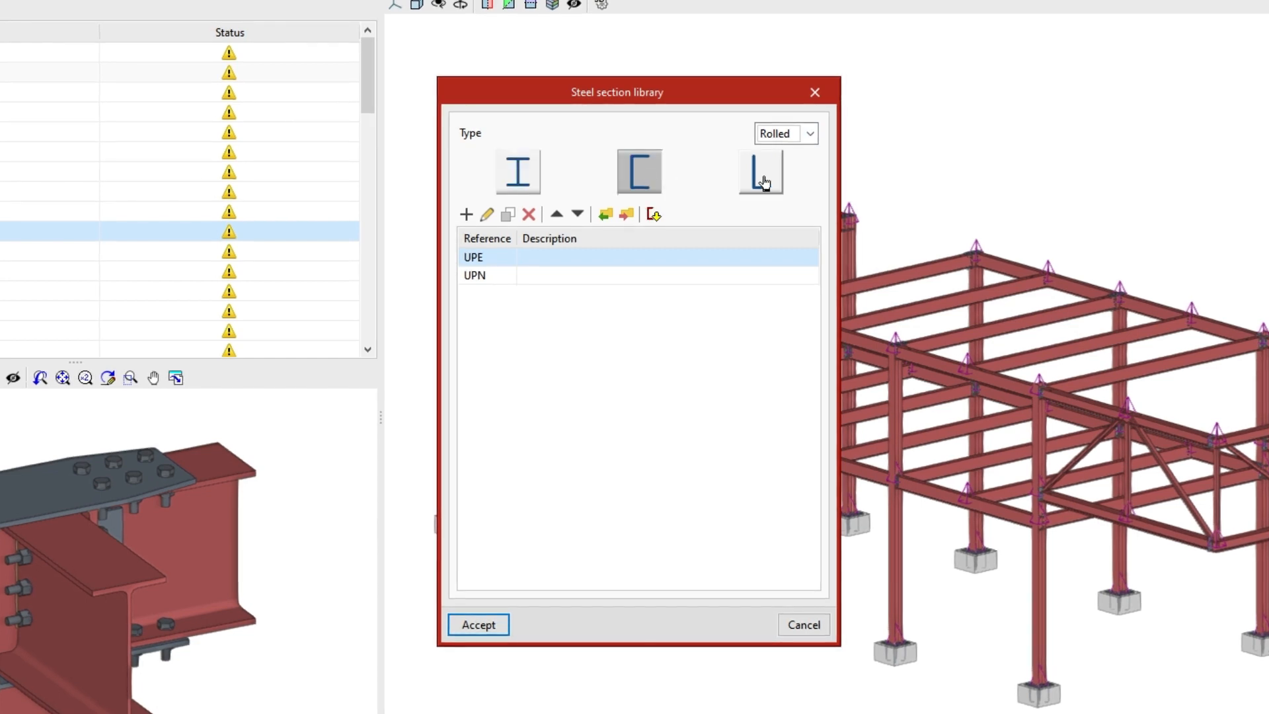
left_click(809, 133)
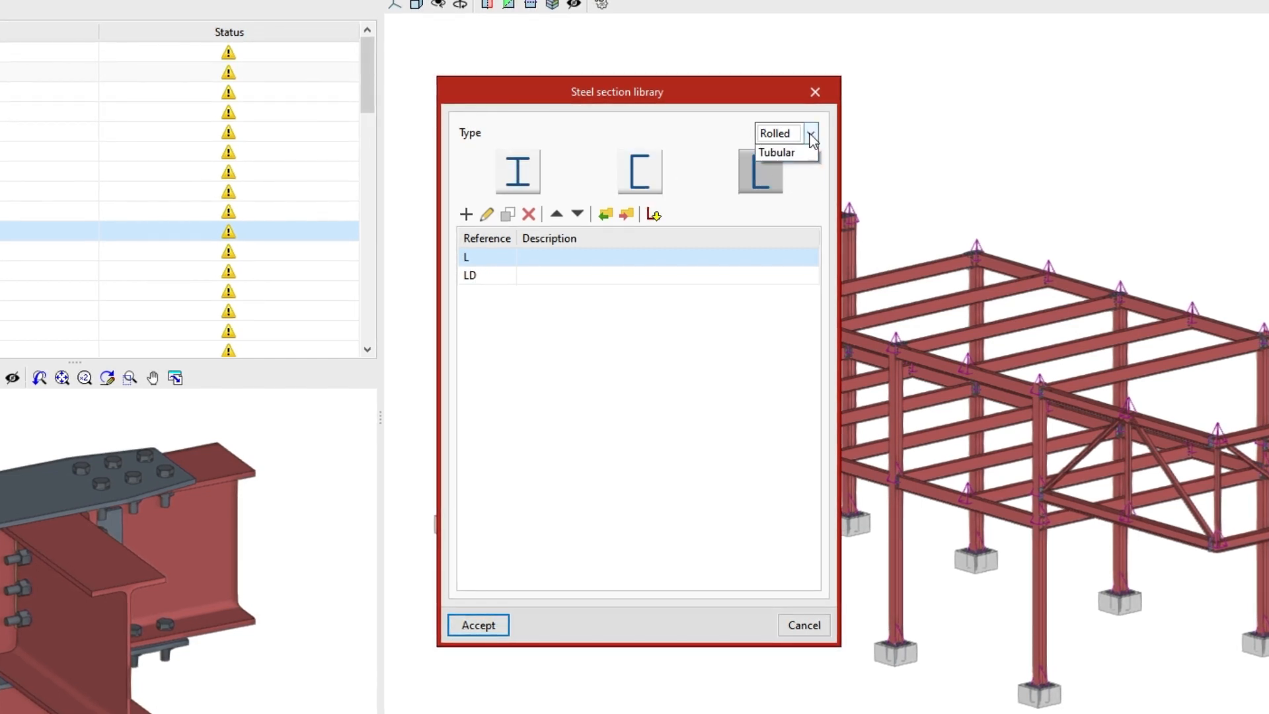
left_click(803, 170)
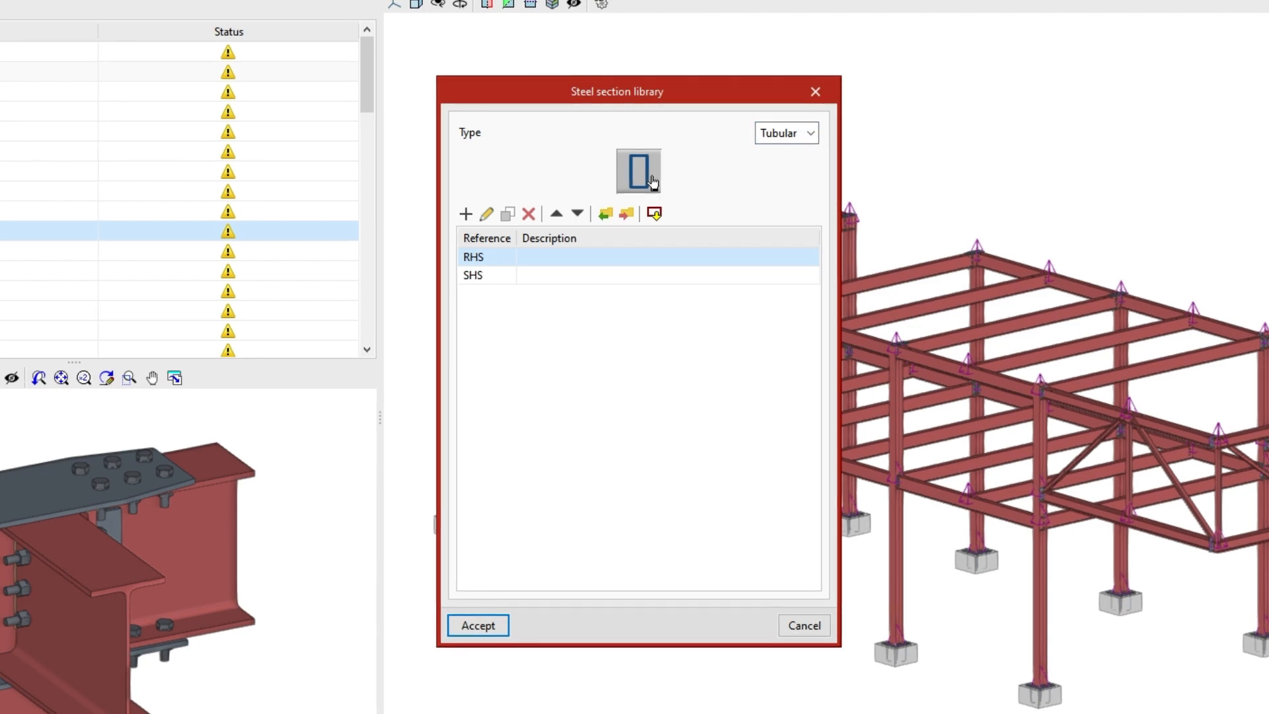
left_click(808, 132)
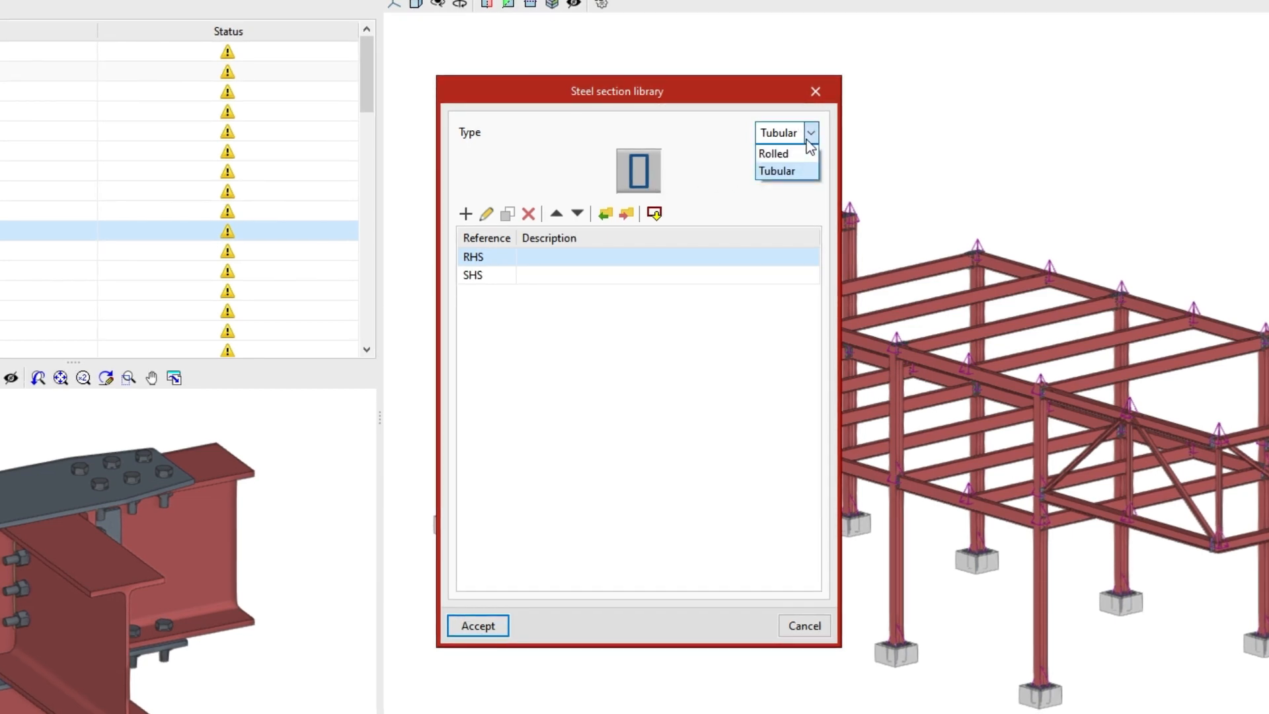
left_click(777, 150)
left_click(526, 171)
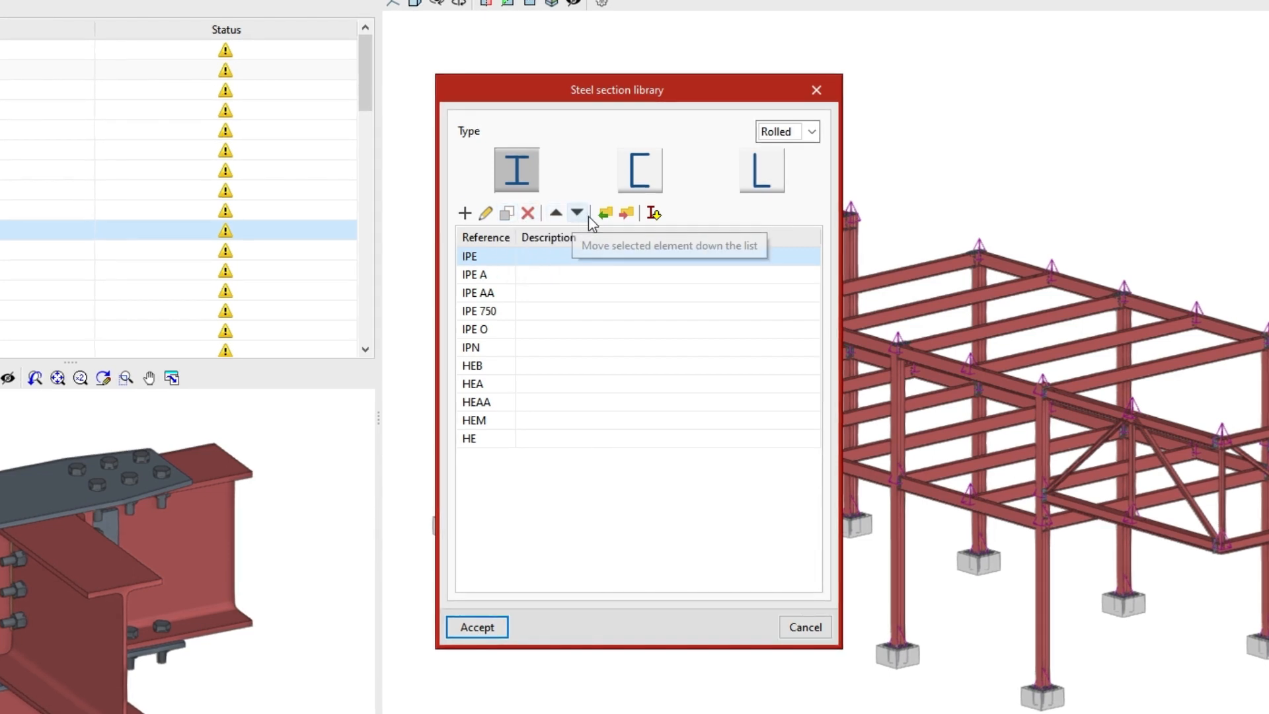
Examine the predefined series offered for import and look through the I-section series from IPE A to HEB.
left_click(654, 213)
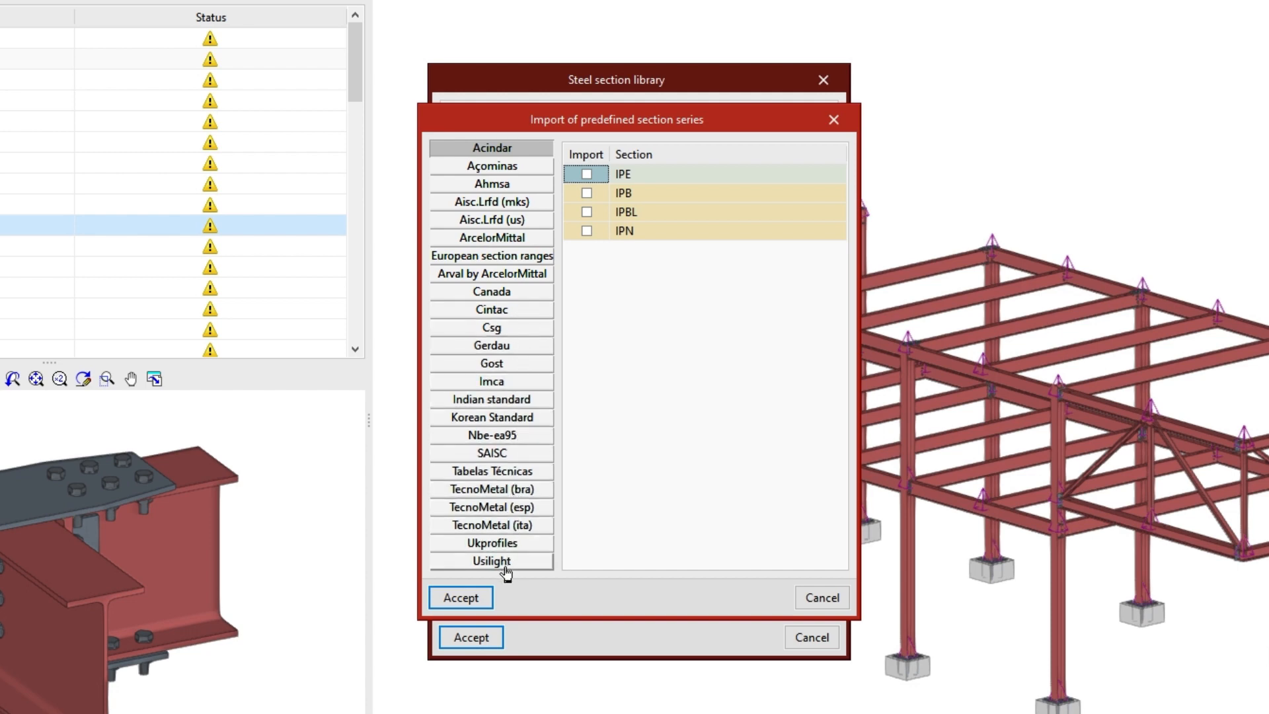
left_click(487, 596)
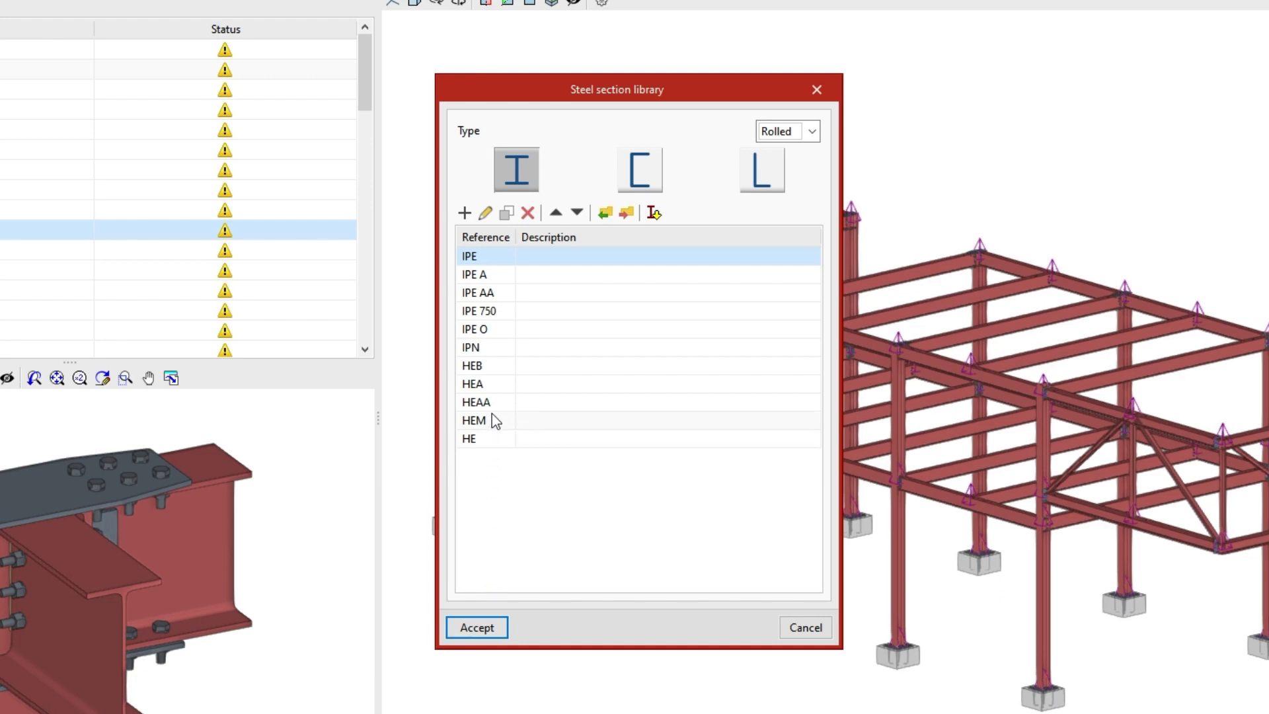
left_click(499, 279)
left_click(499, 292)
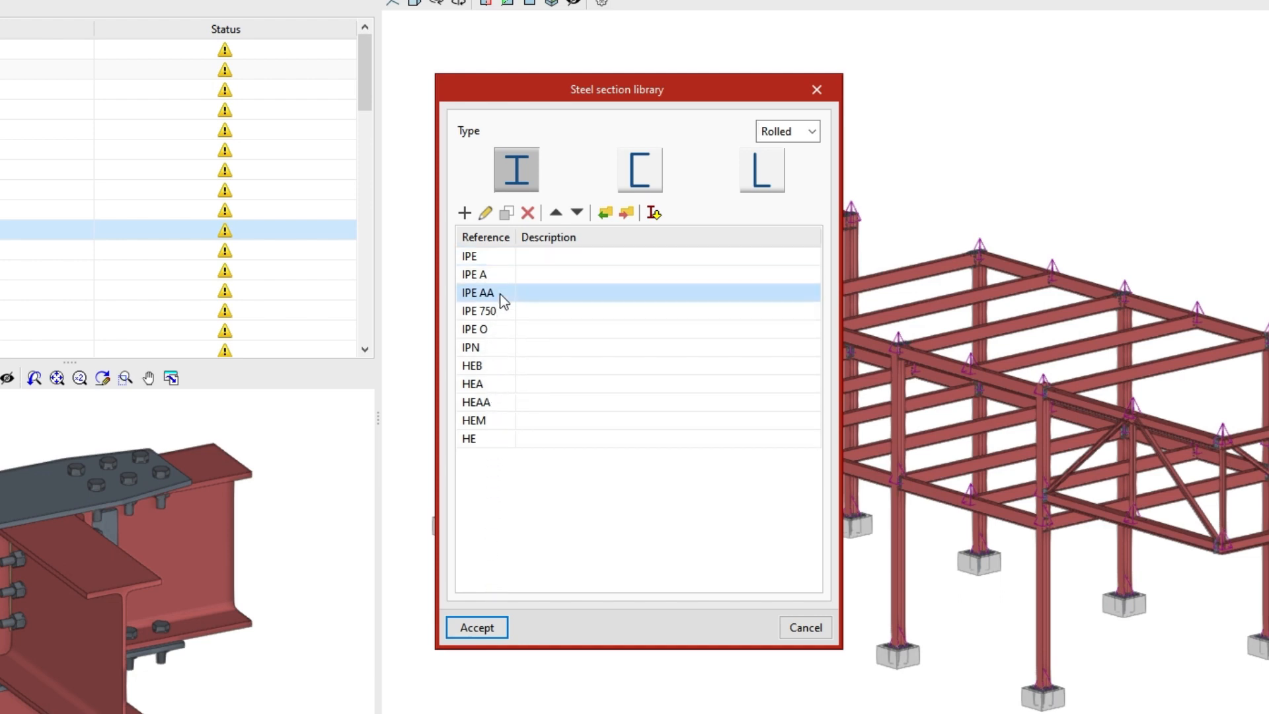
left_click(501, 312)
left_click(503, 328)
left_click(503, 348)
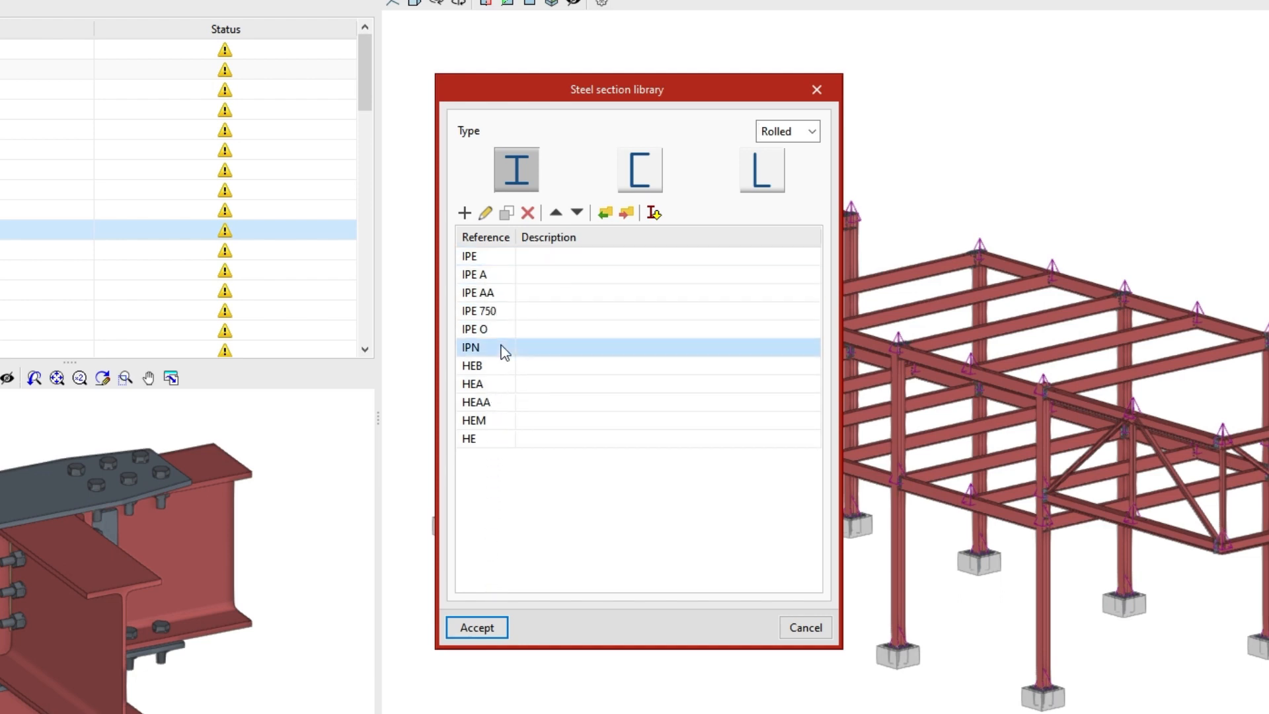
left_click(500, 367)
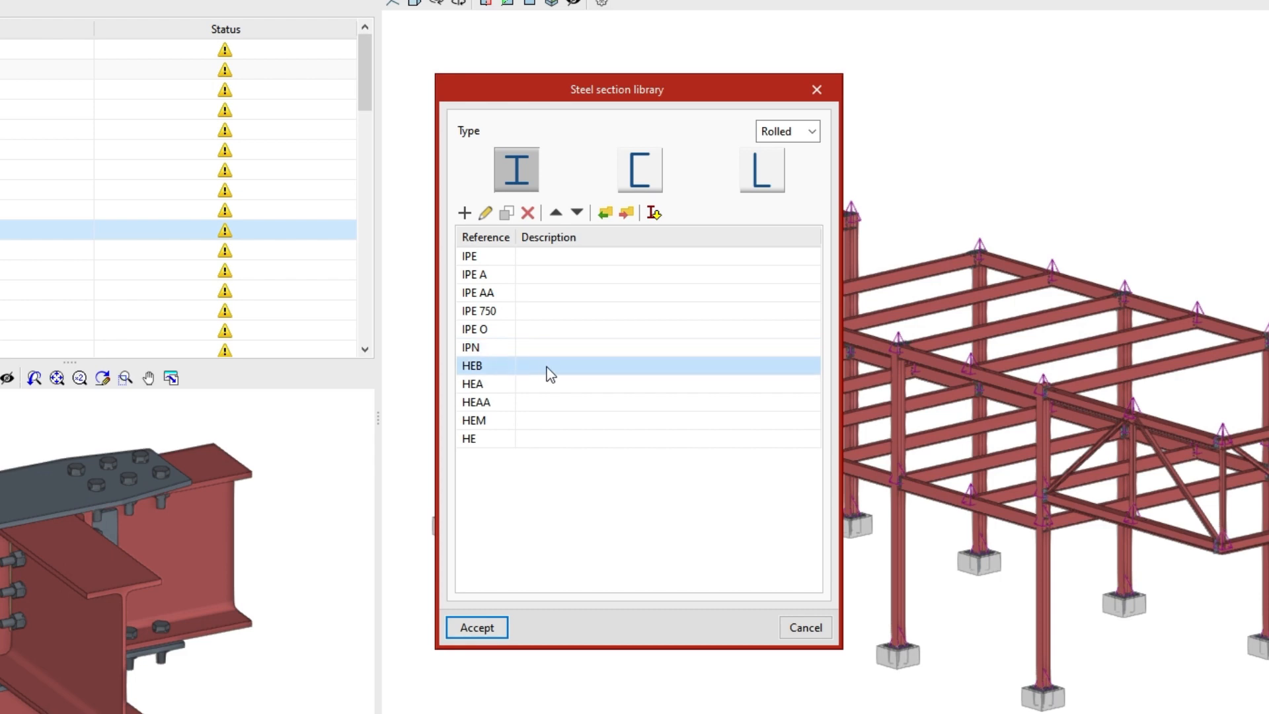
Add section IPE 600 to the IPE series with flange width 220 mm, flange thickness 19 mm and total depth 600 mm.
left_click(487, 257)
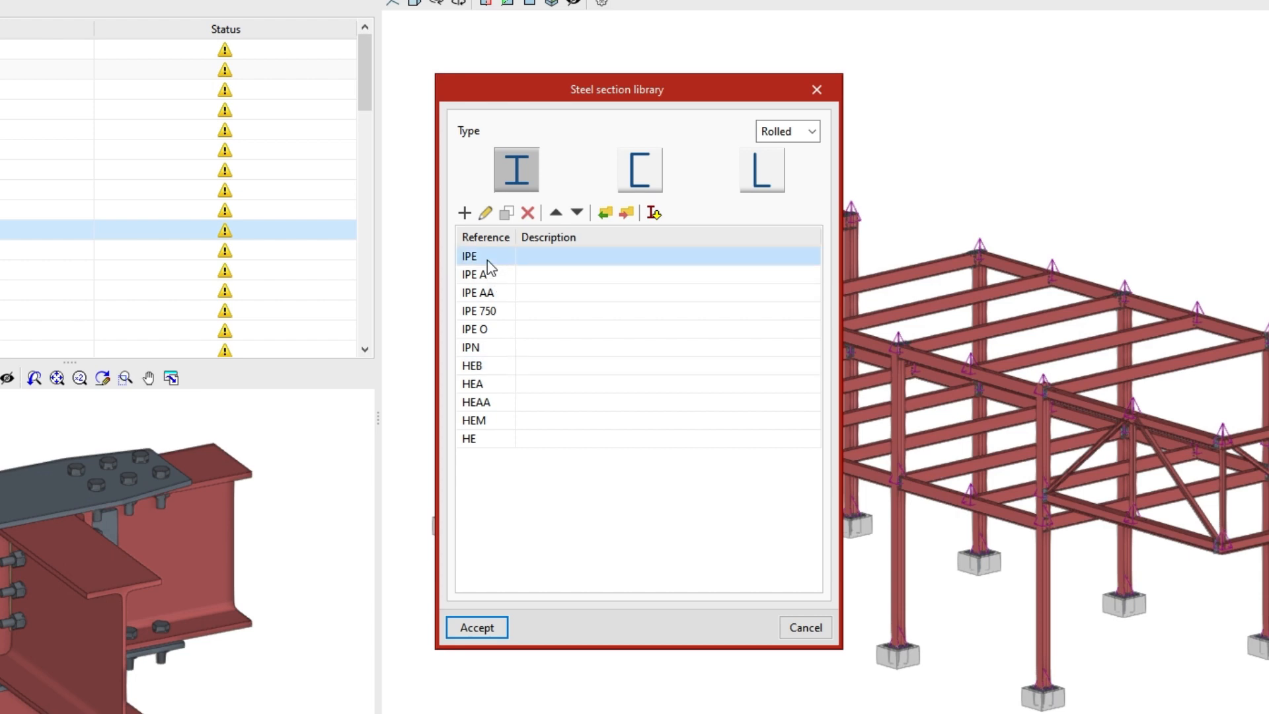
left_click(486, 213)
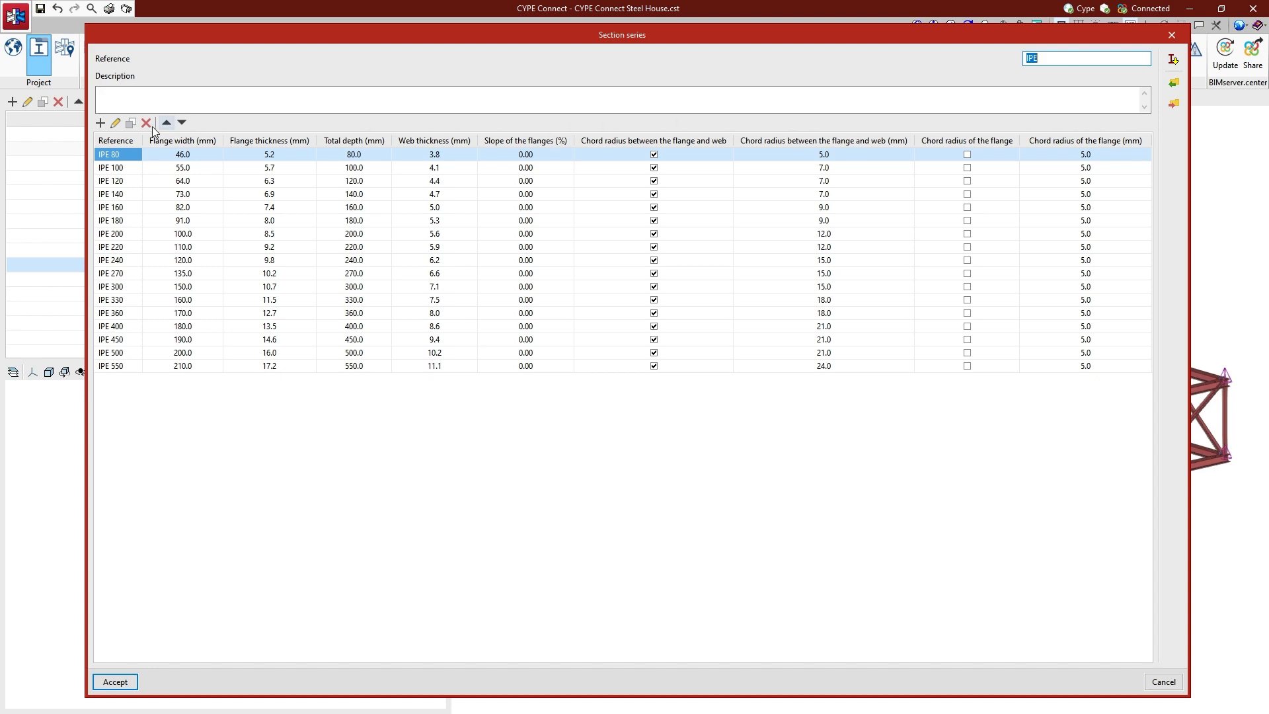
left_click(100, 124)
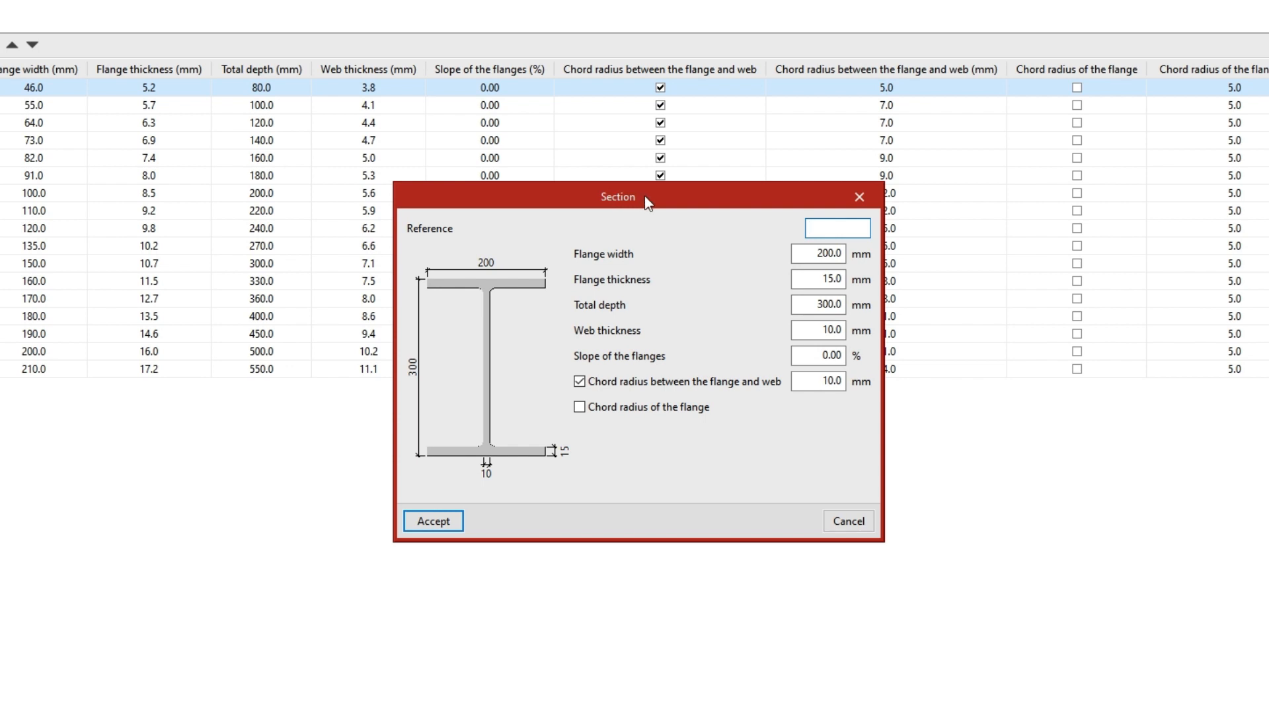
type("IPE 600")
key("Tab")
type("2")
key("Tab")
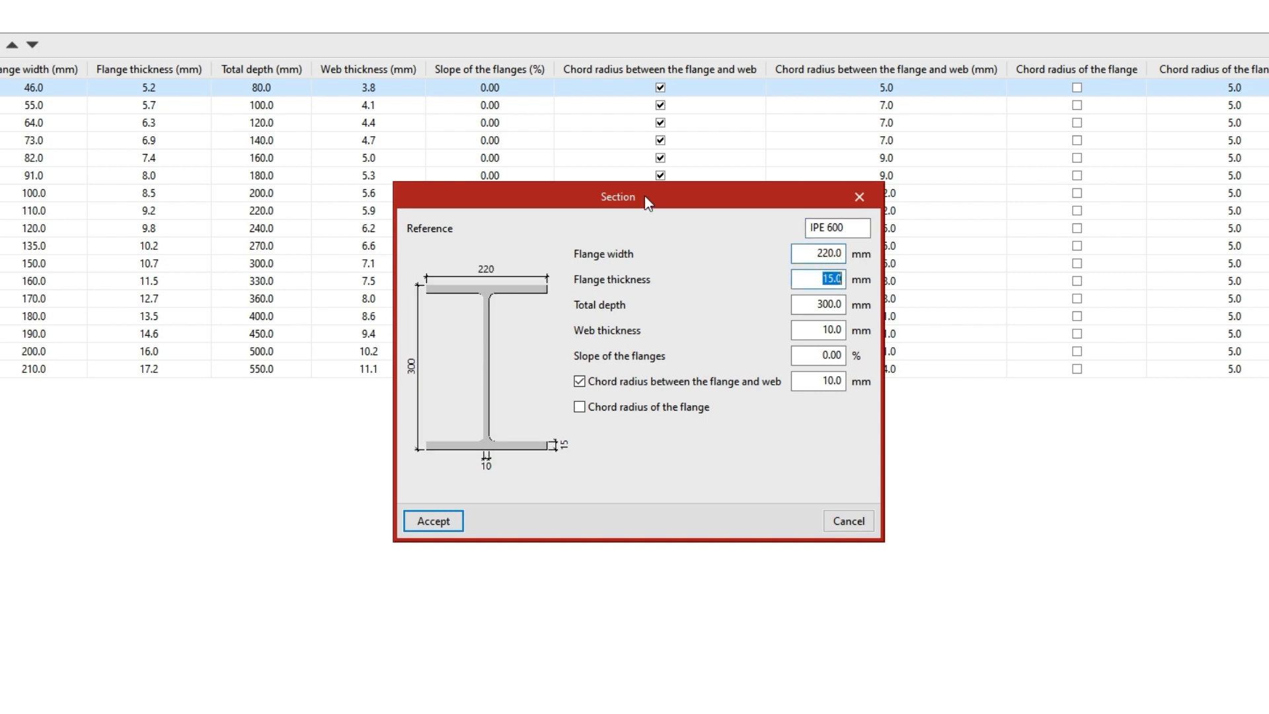
type("19")
key("Tab")
type("600")
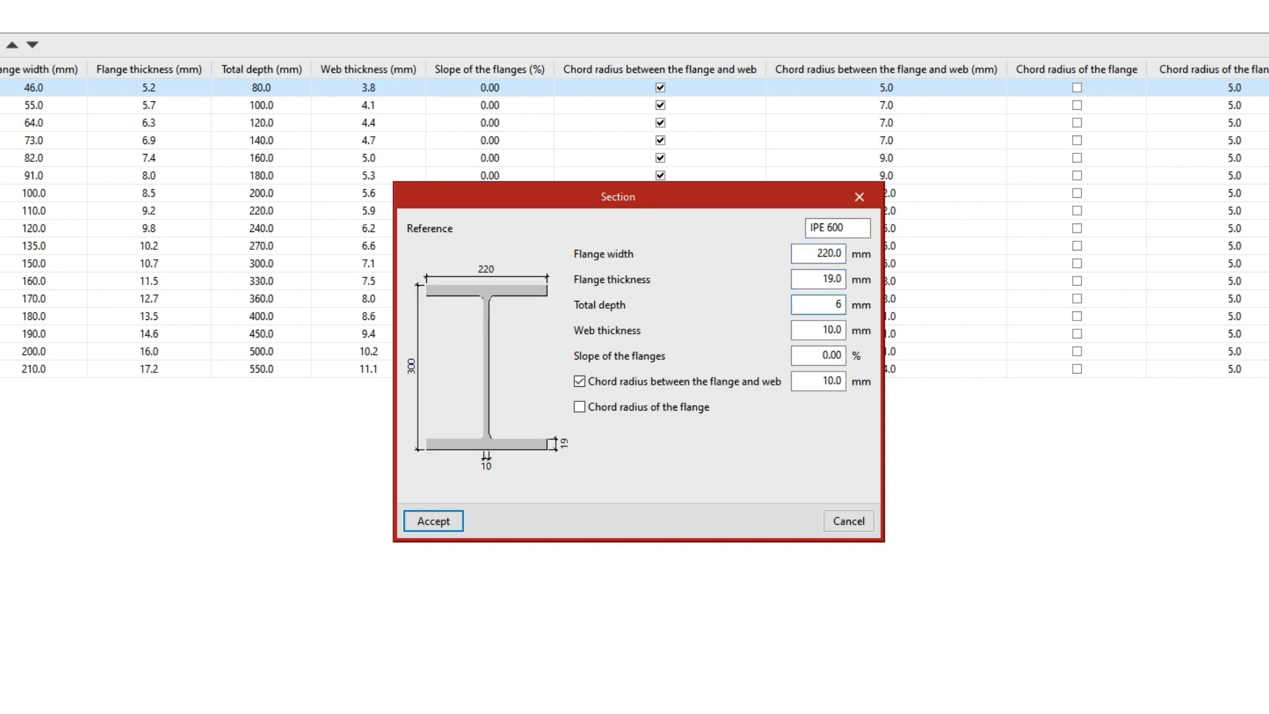
Give IPE 600 a 12 mm web thickness and 24 mm flange-web chord radius, and accept the section, series and section library.
key("Tab")
type("1")
key("Tab")
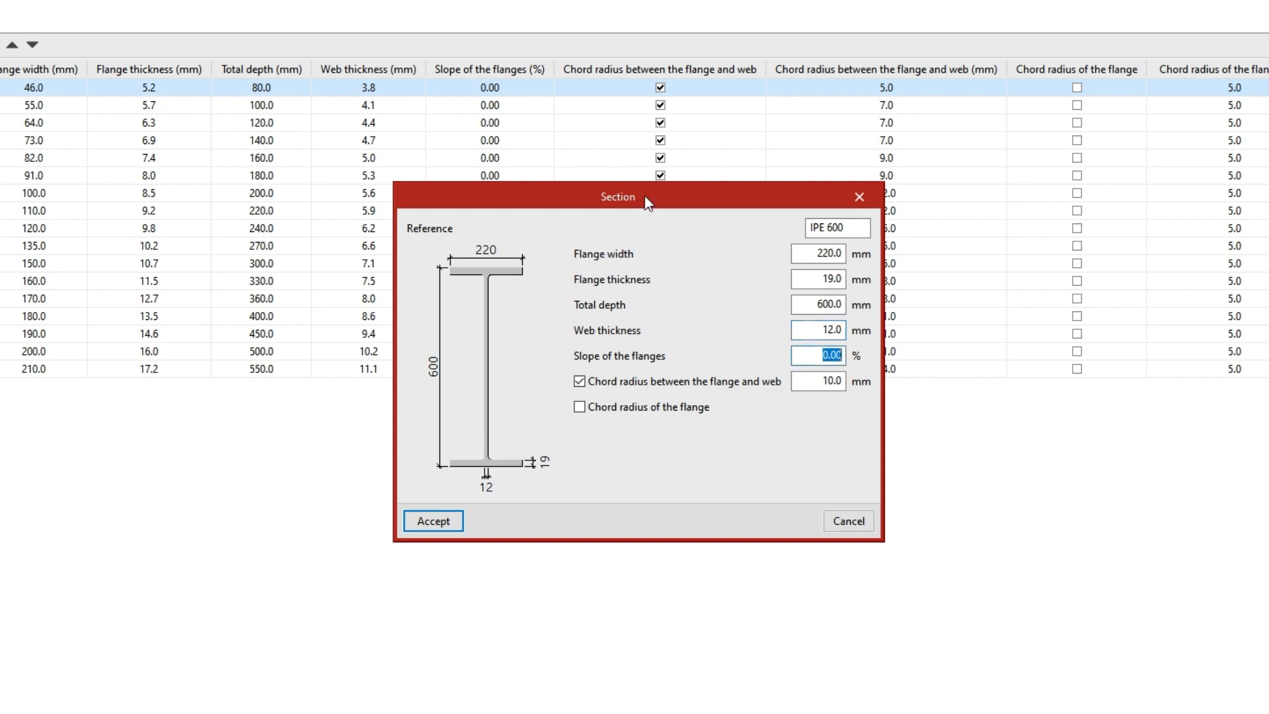
key("Tab")
type("24")
key("Tab")
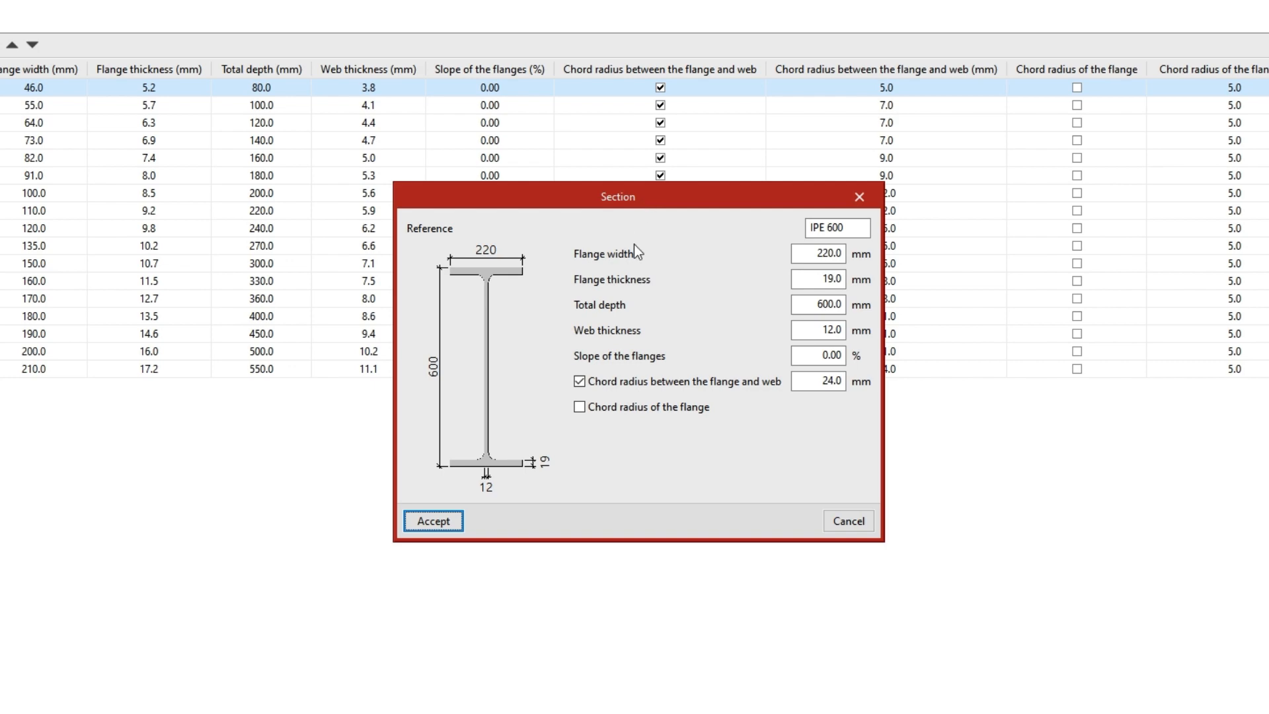
left_click(452, 522)
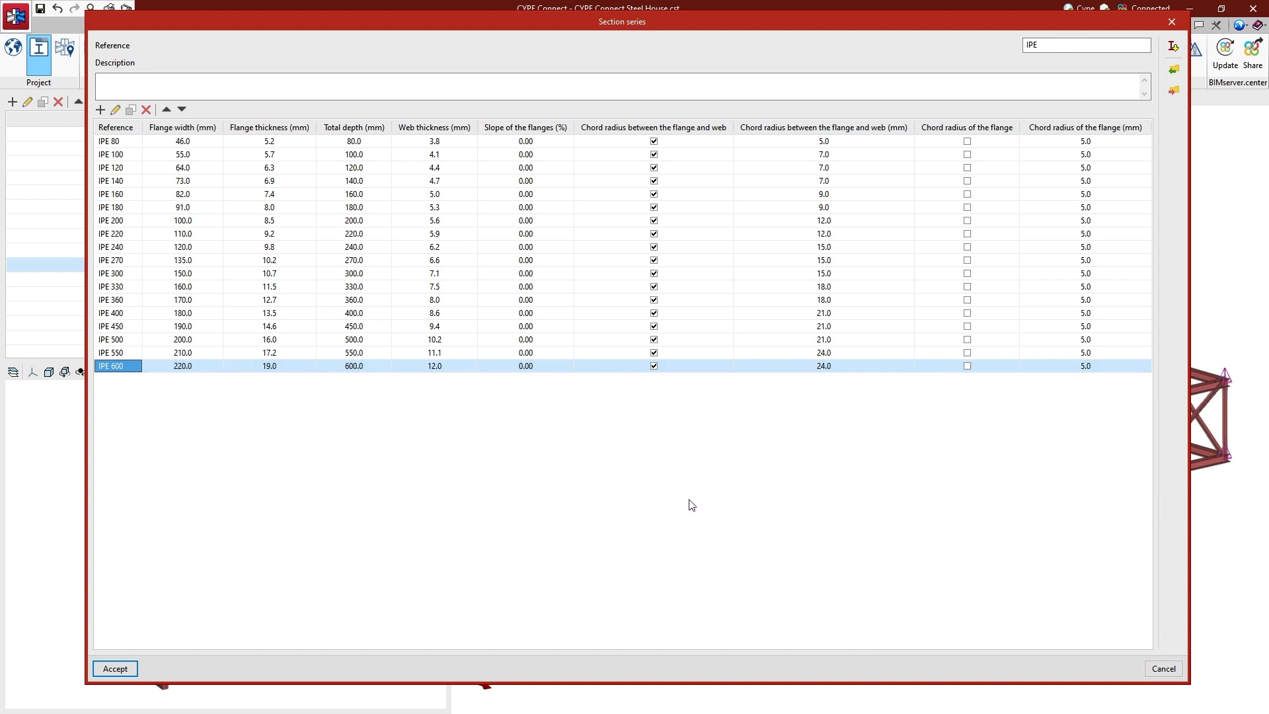
left_click(115, 669)
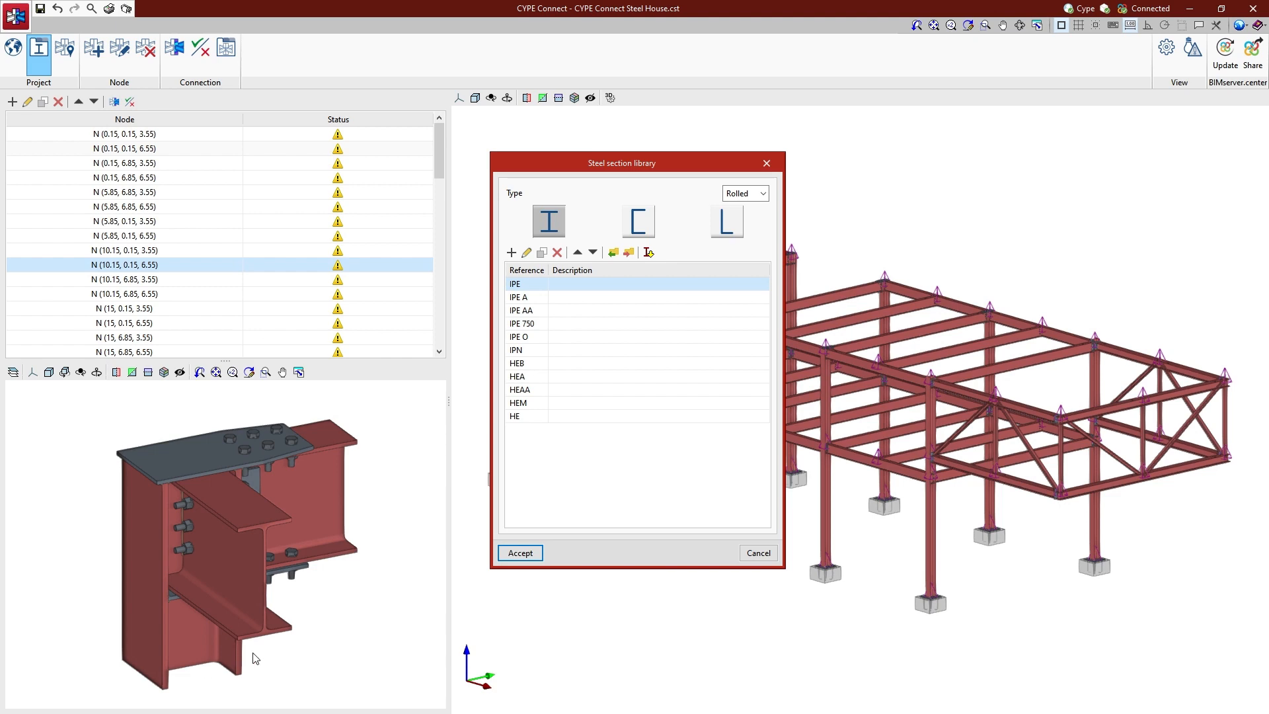
left_click(520, 553)
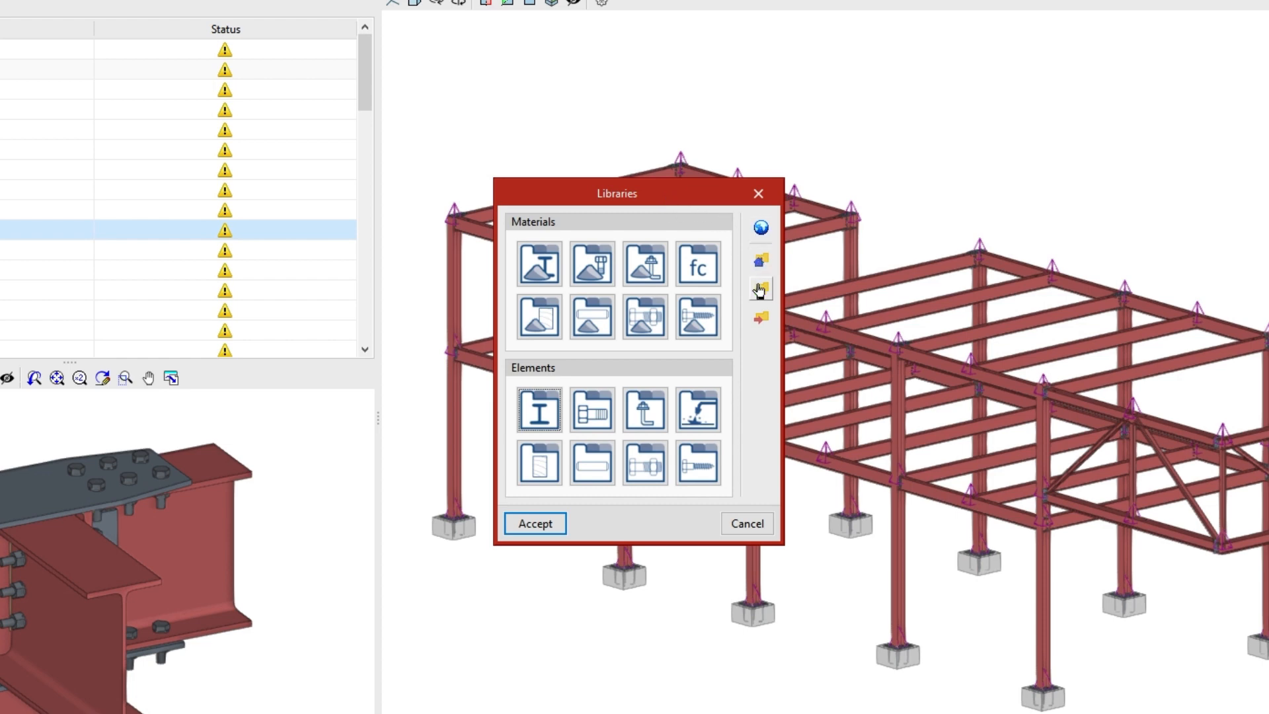
Import the Brazil configuration into the project libraries.
left_click(760, 229)
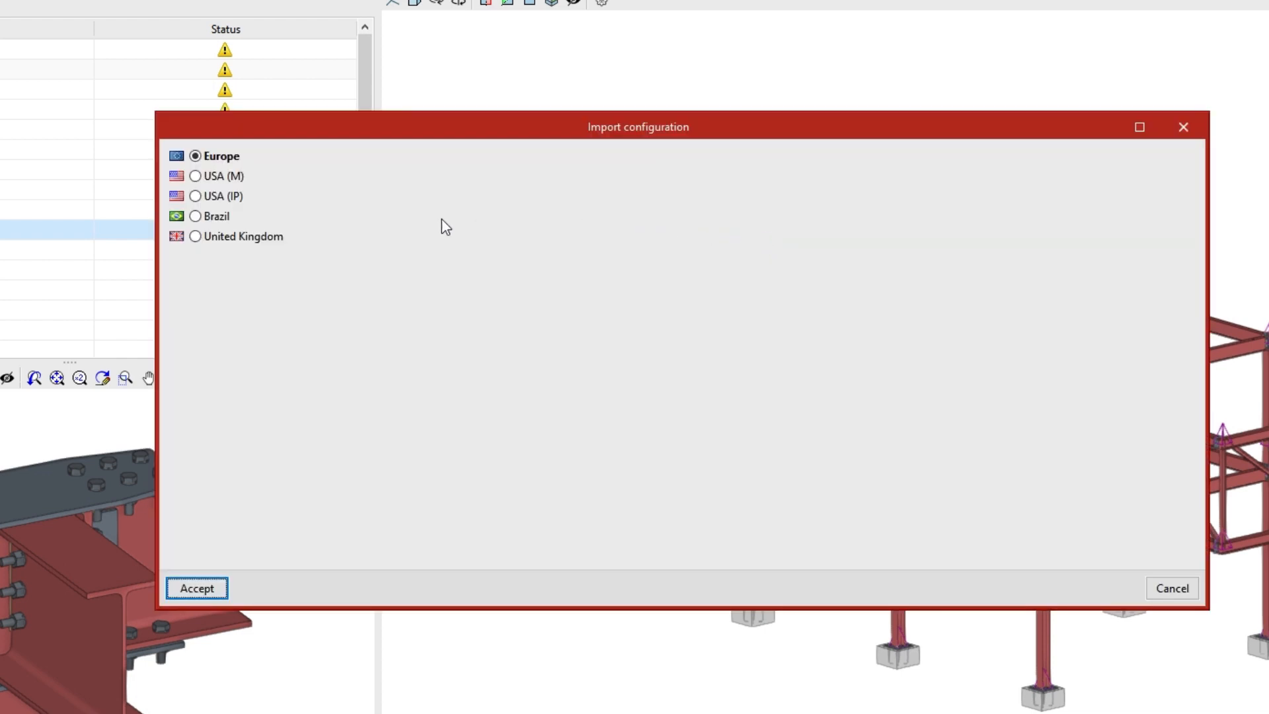
left_click(202, 217)
left_click(221, 589)
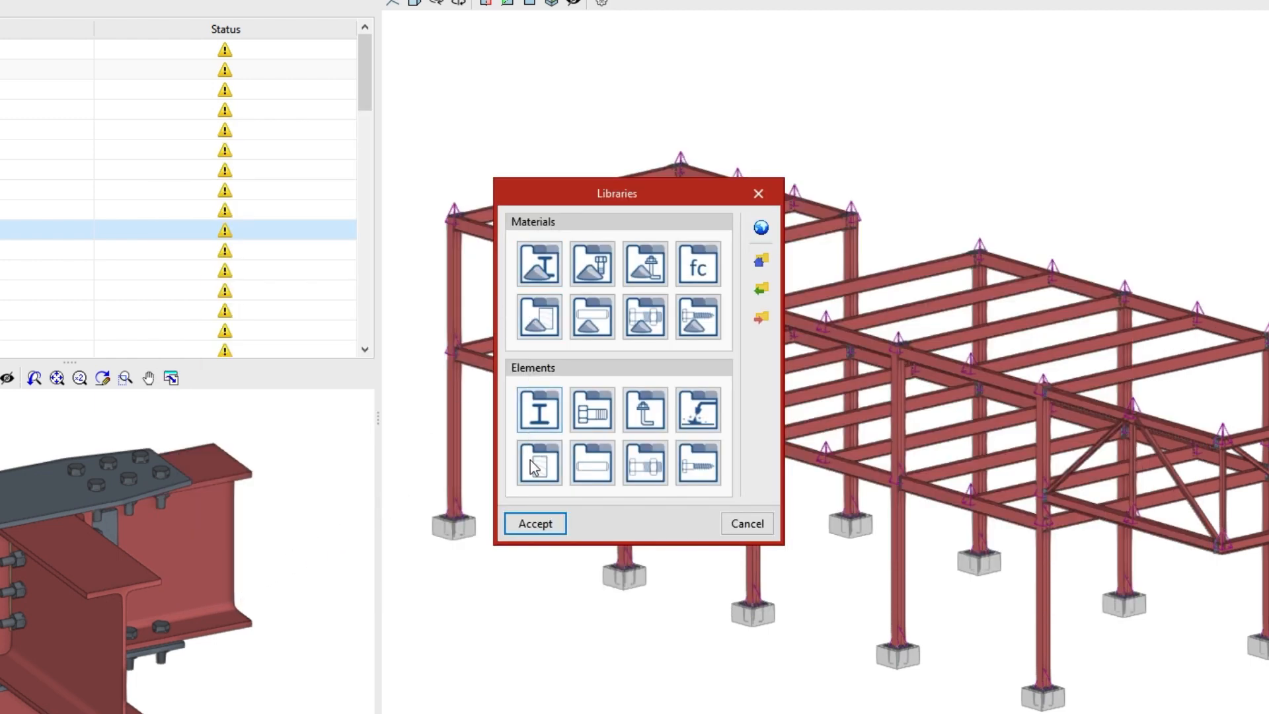
Review the rolled I, C and L series in the steel section library and close it.
left_click(553, 427)
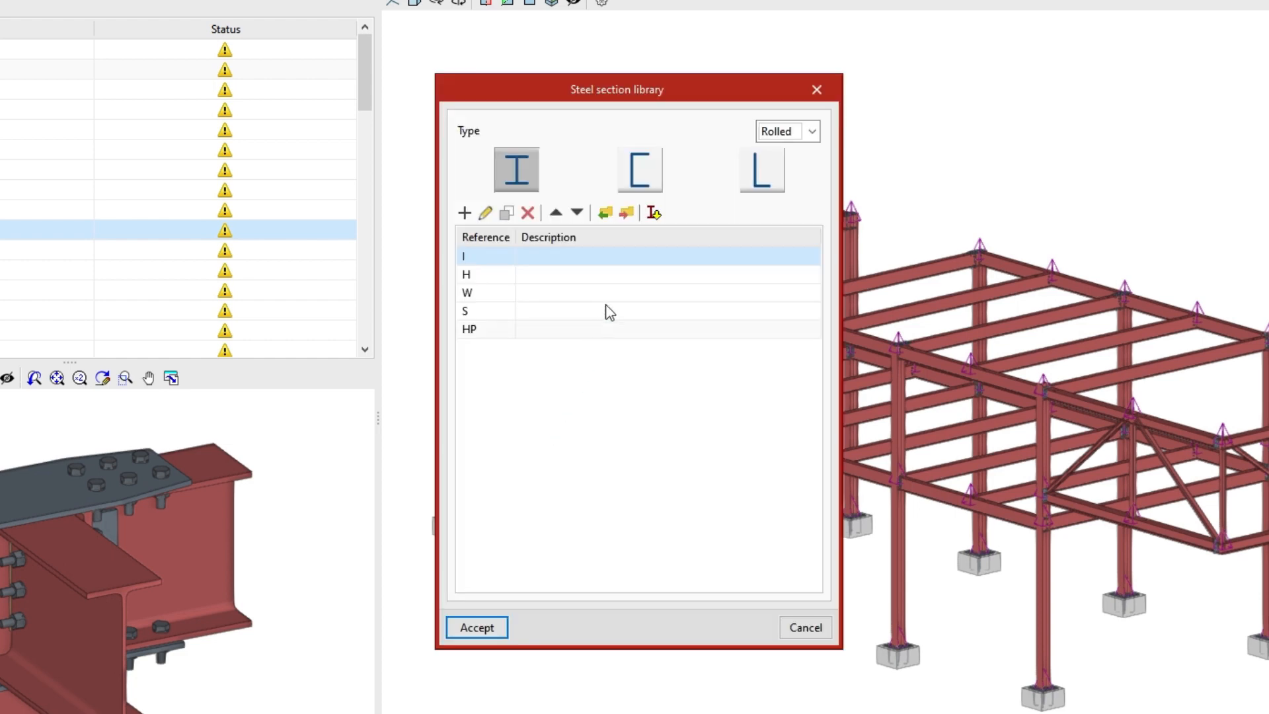
left_click(638, 189)
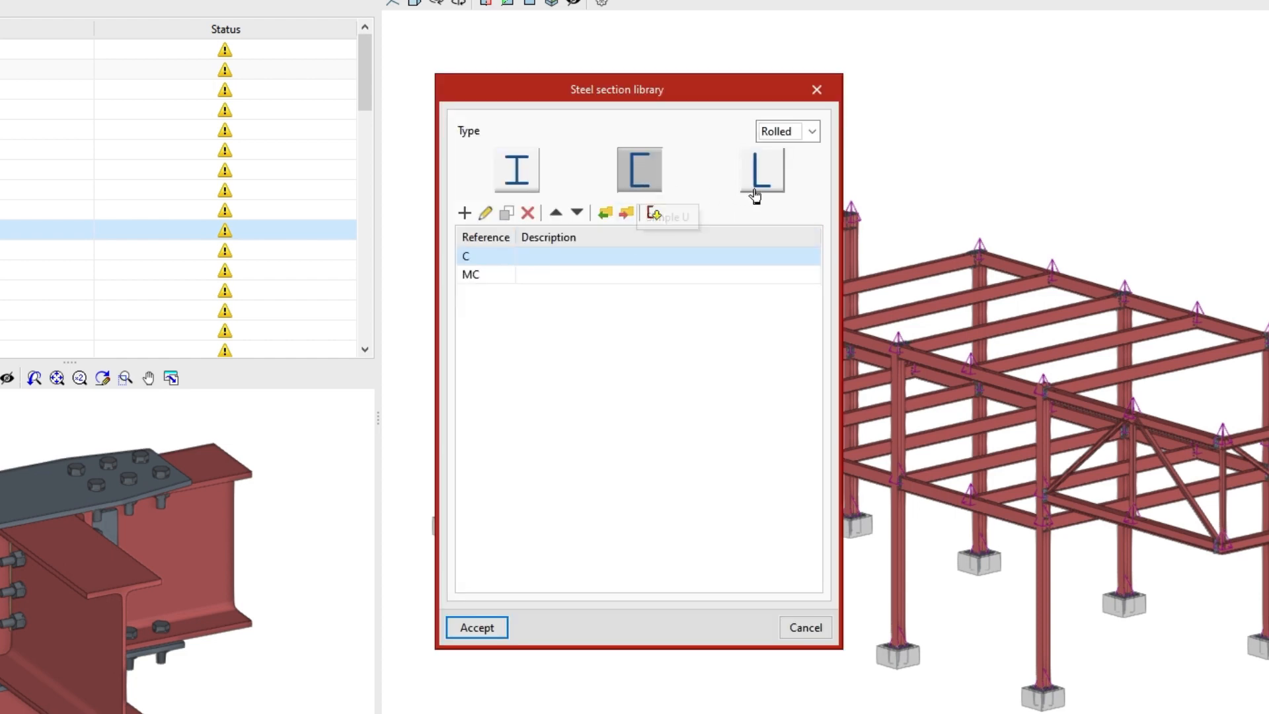
left_click(772, 175)
left_click(816, 91)
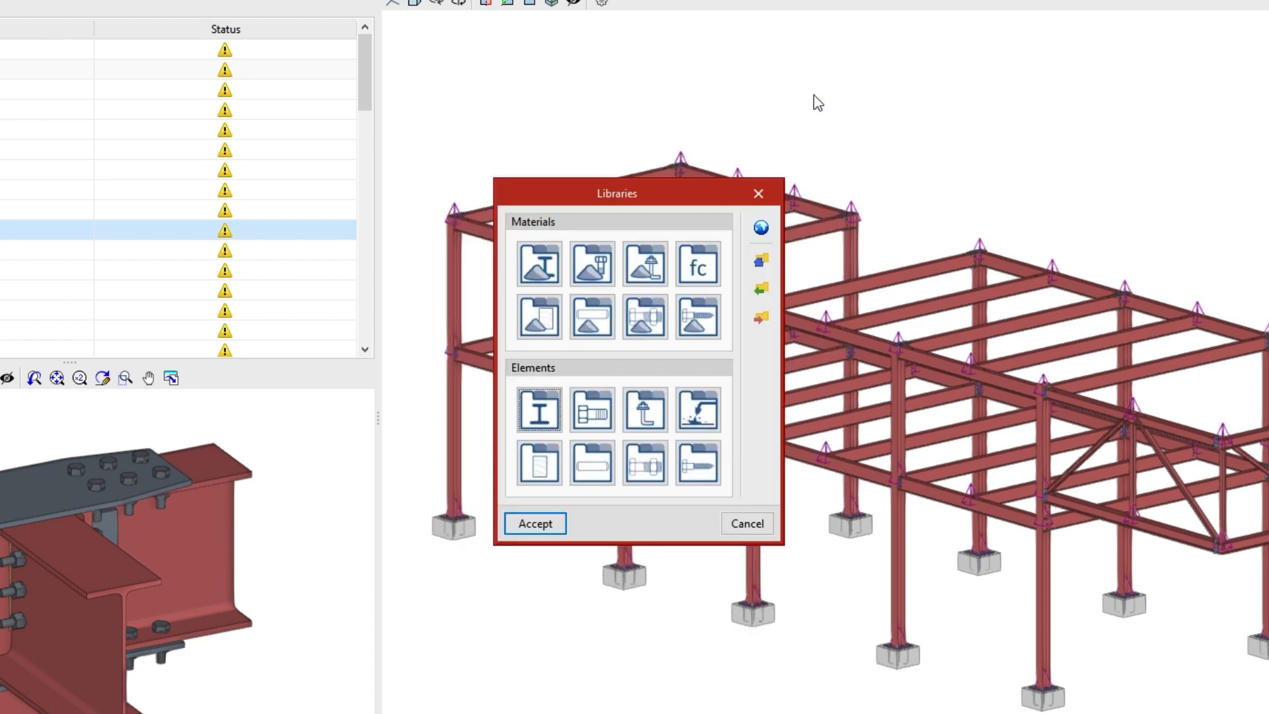
Export the project libraries to a file named Libraries.
left_click(761, 320)
type("L")
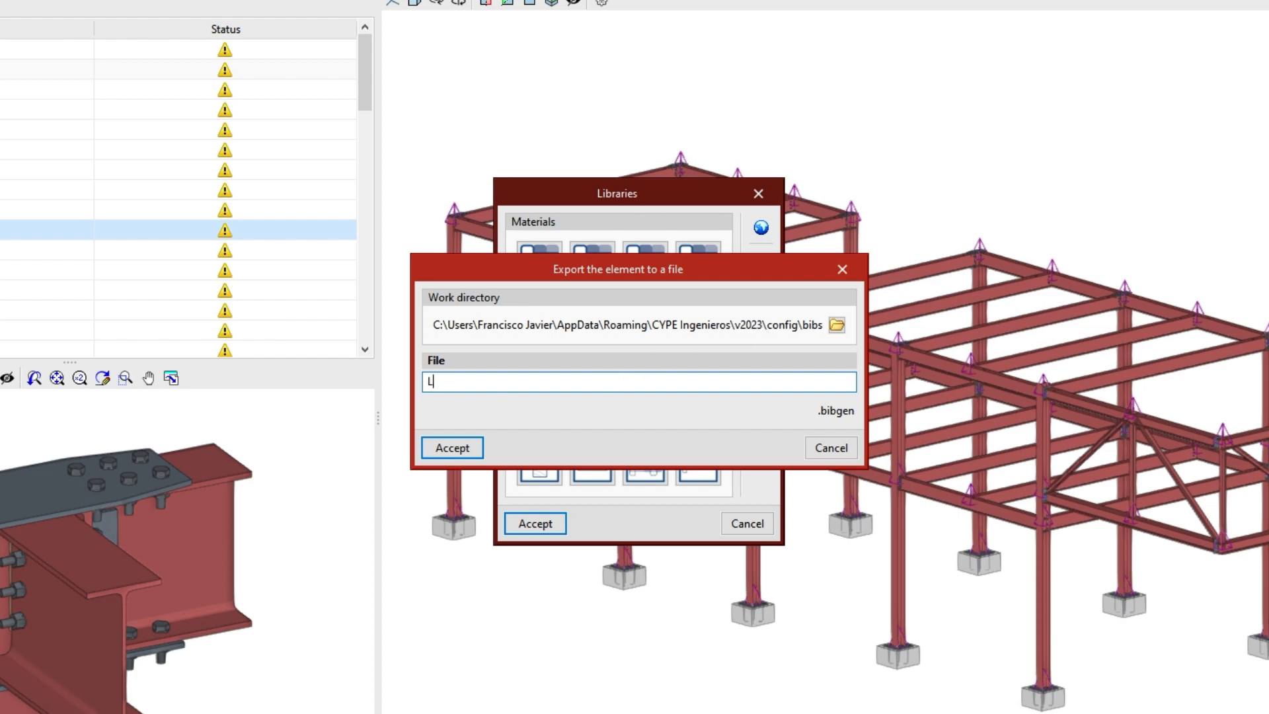
type("es")
left_click(480, 447)
left_click(478, 413)
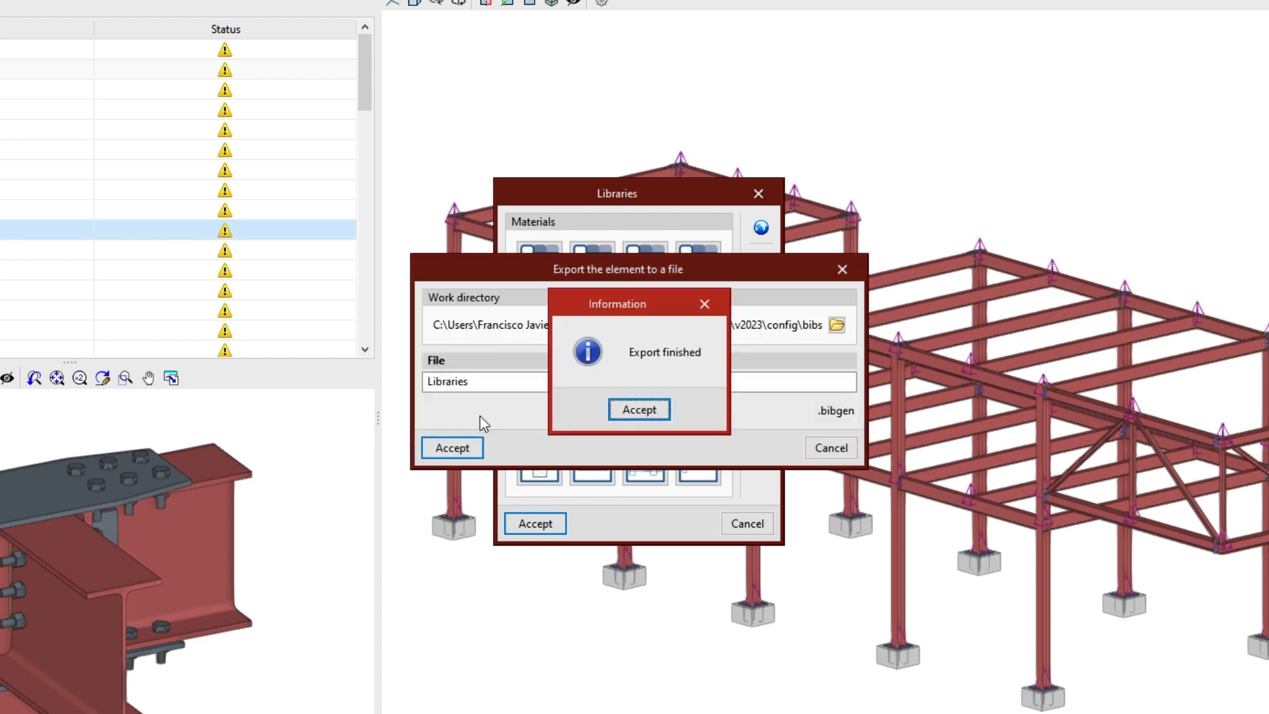
left_click(636, 410)
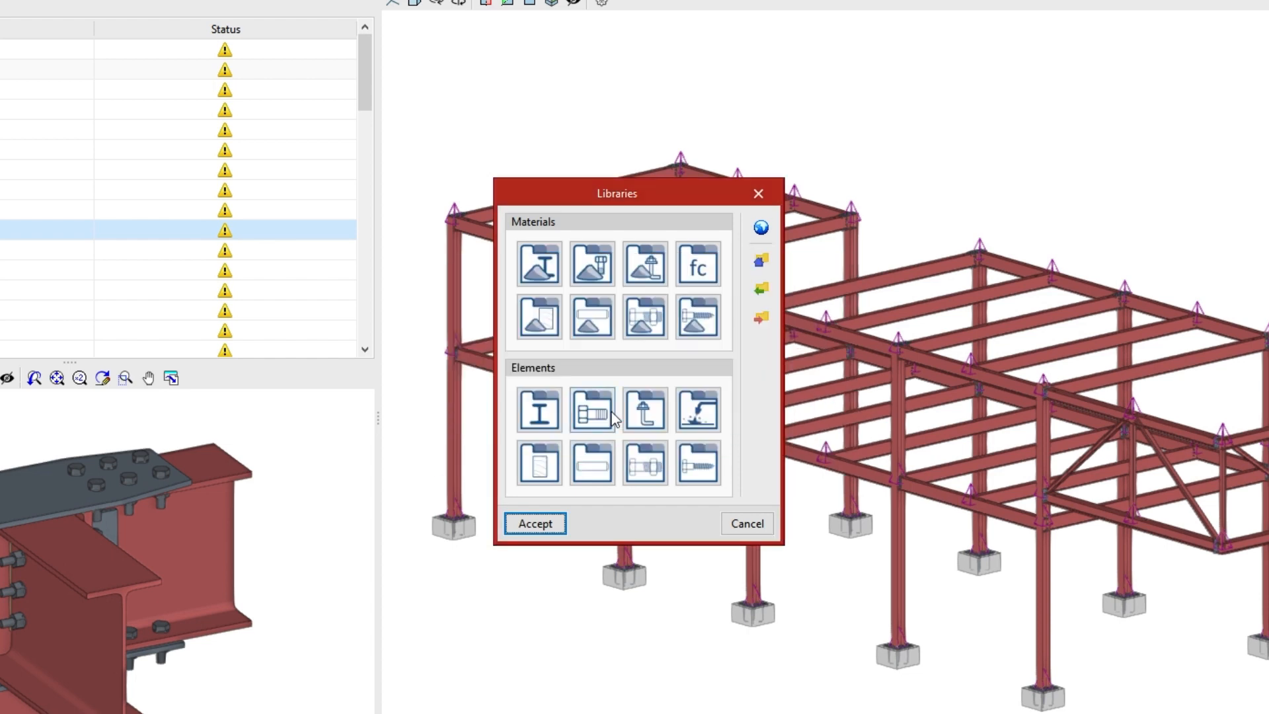
Import the Libraries file and mark its data as initial values for new jobs.
left_click(761, 289)
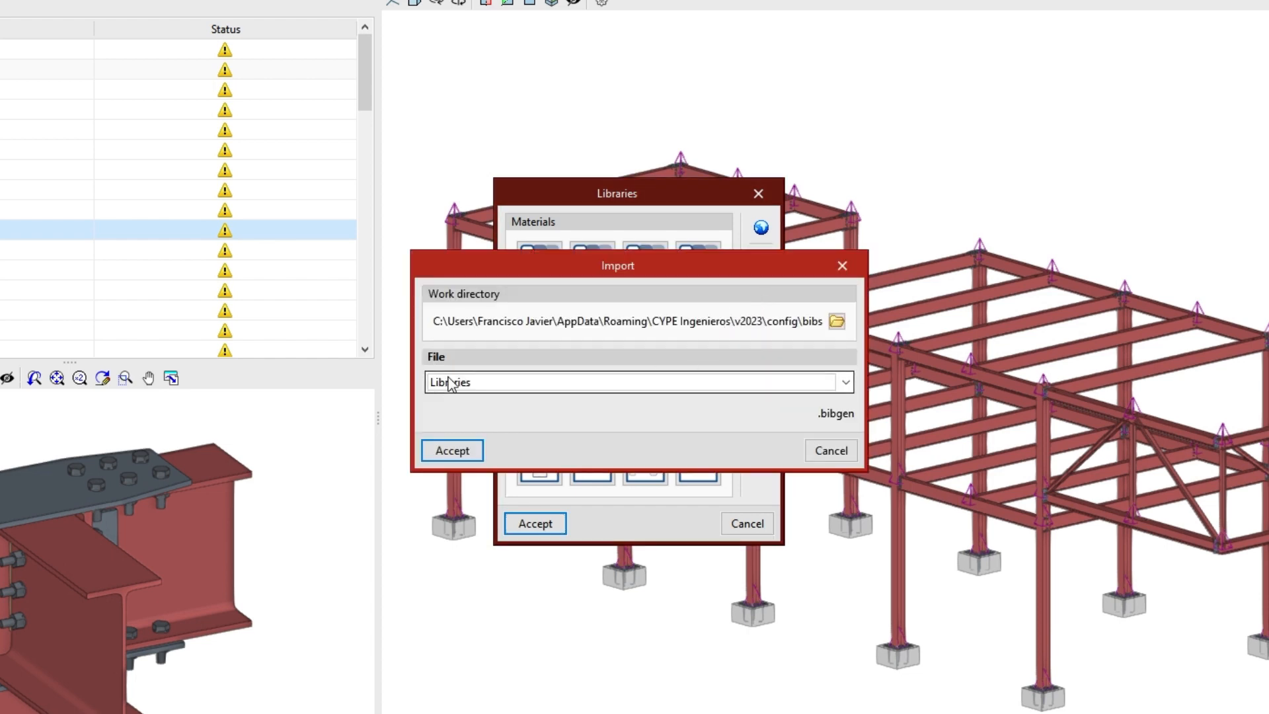
left_click(452, 450)
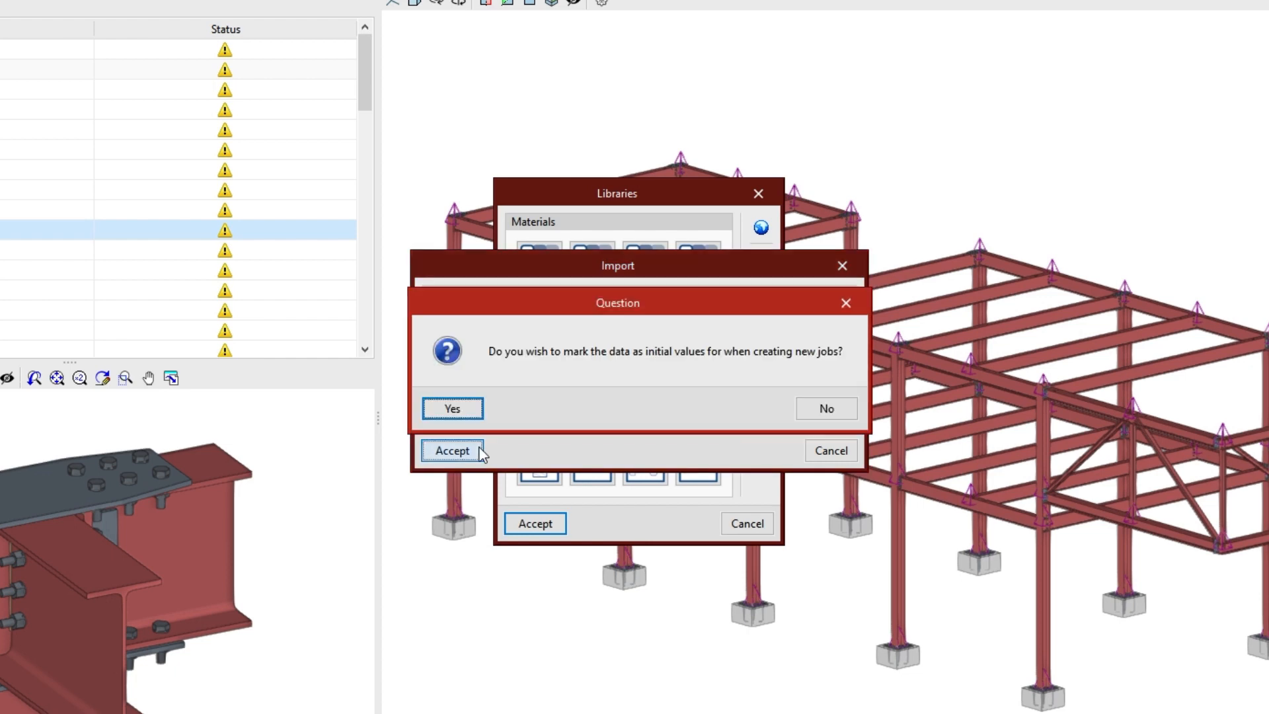
left_click(474, 410)
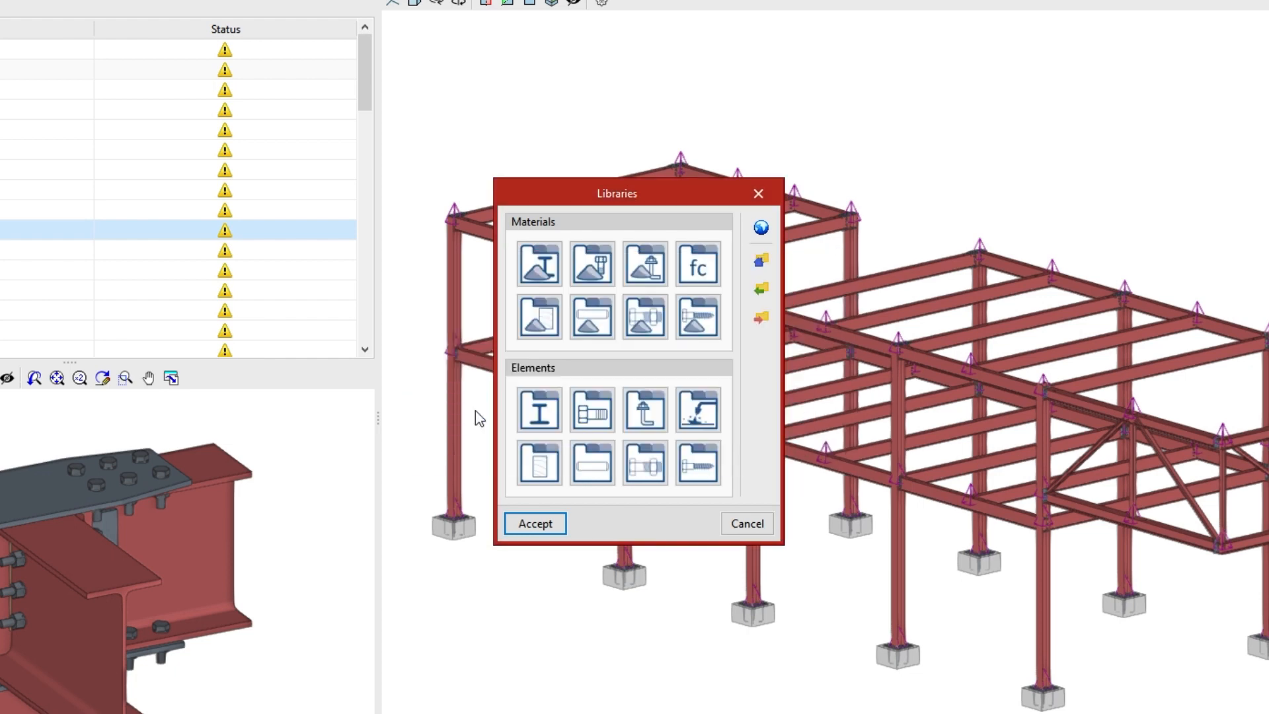
Accept Libraries as the file with initial values for new jobs and confirm the project libraries.
left_click(760, 261)
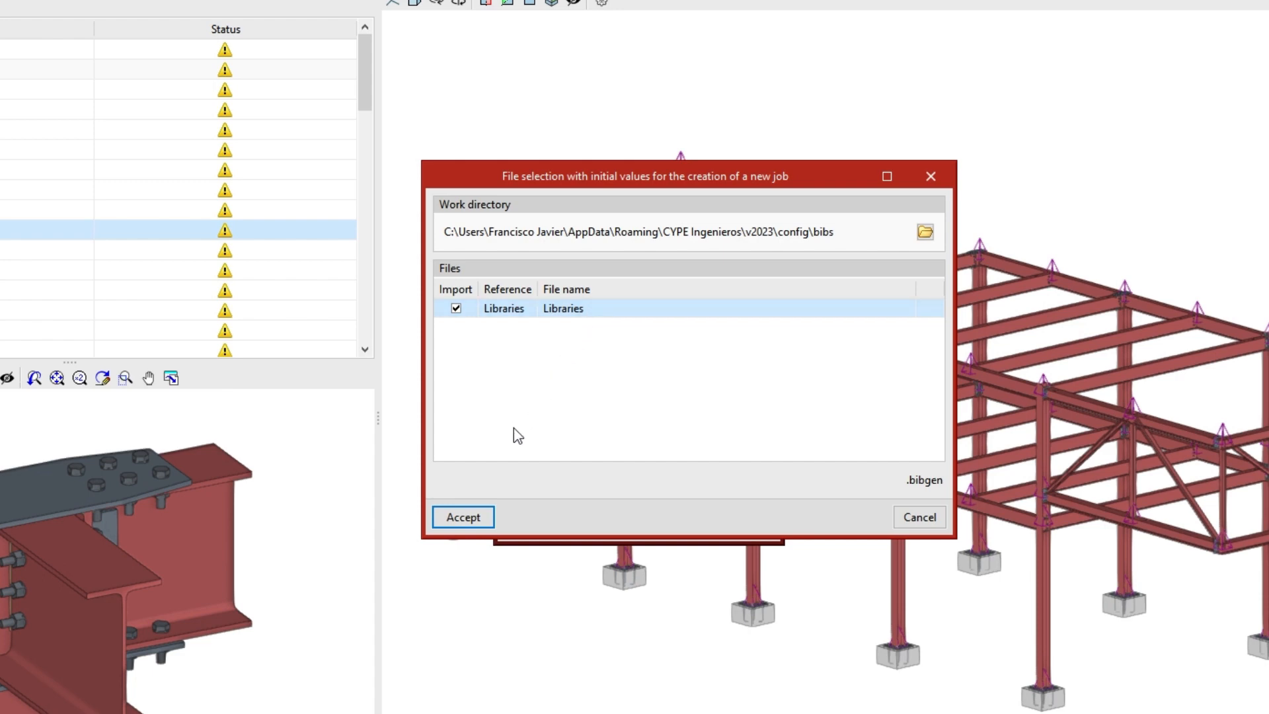
left_click(461, 517)
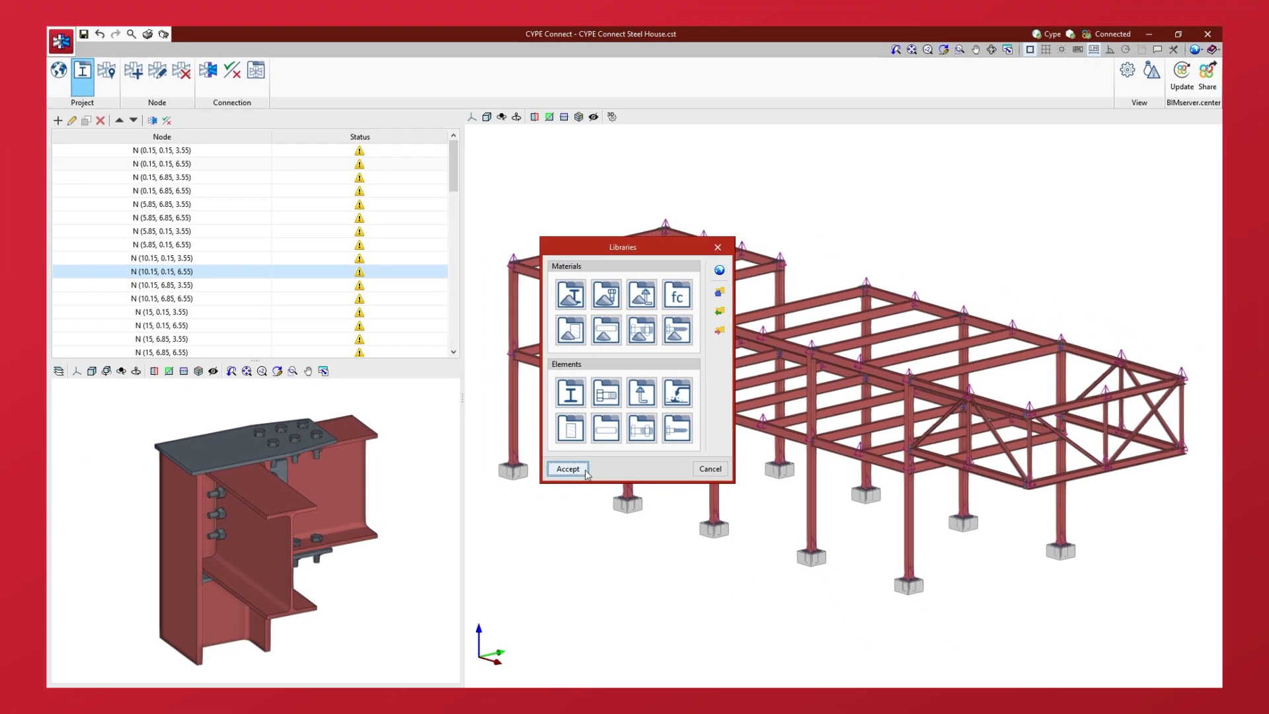
left_click(535, 523)
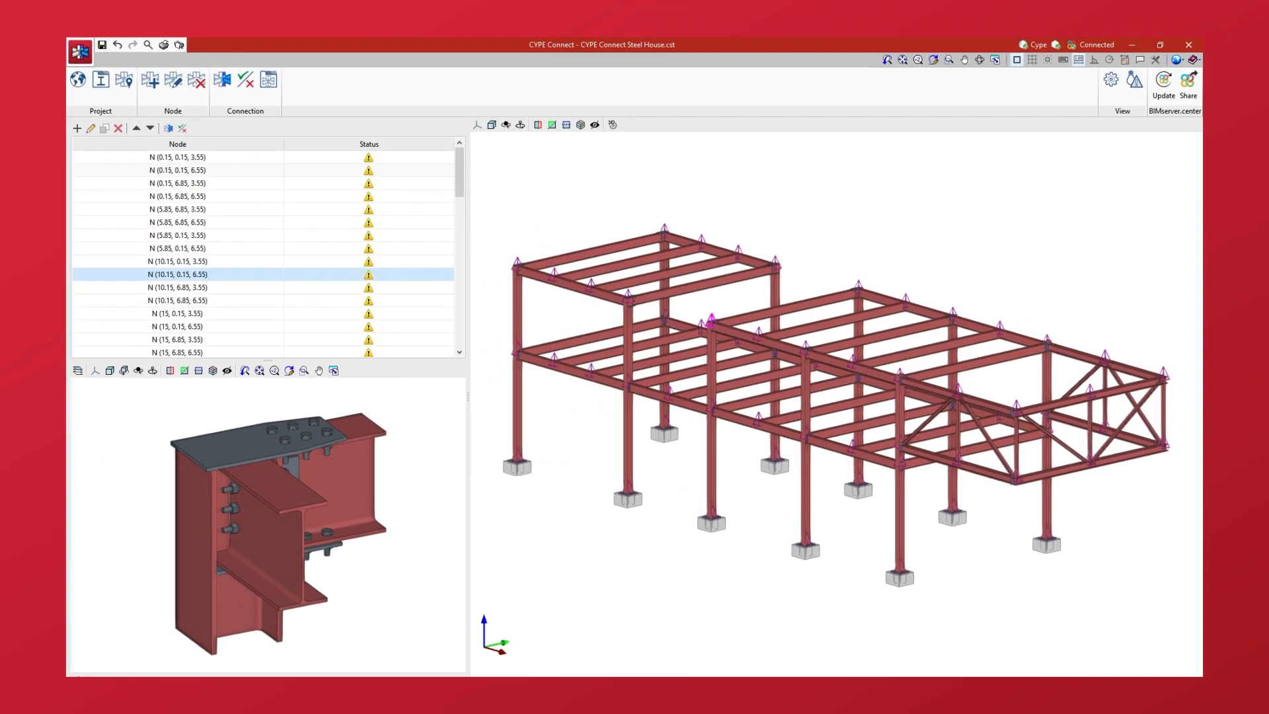